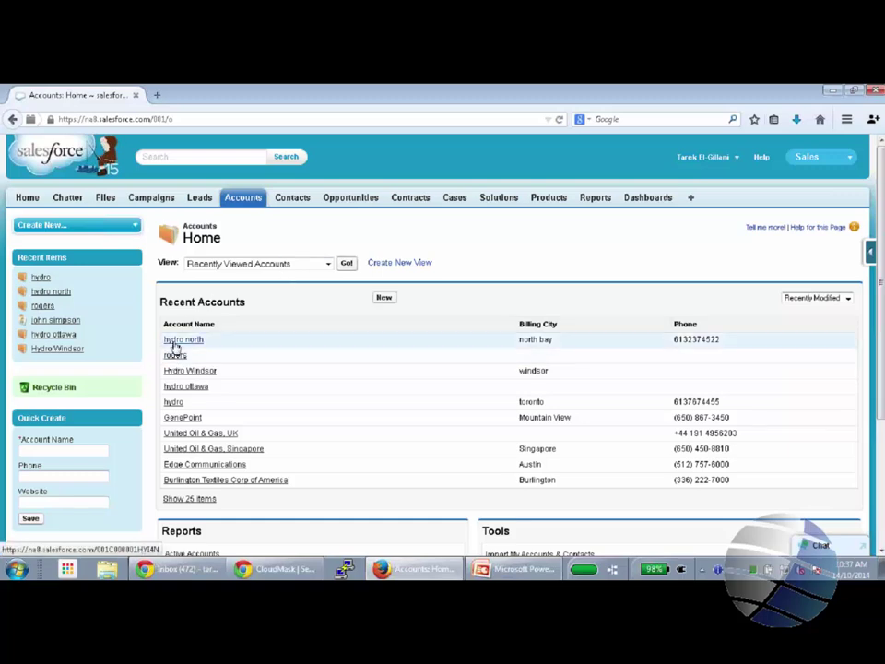
# Open the hydro account detail page, copy its URL, and bring the Chrome window forward.
pyautogui.click(175, 404)
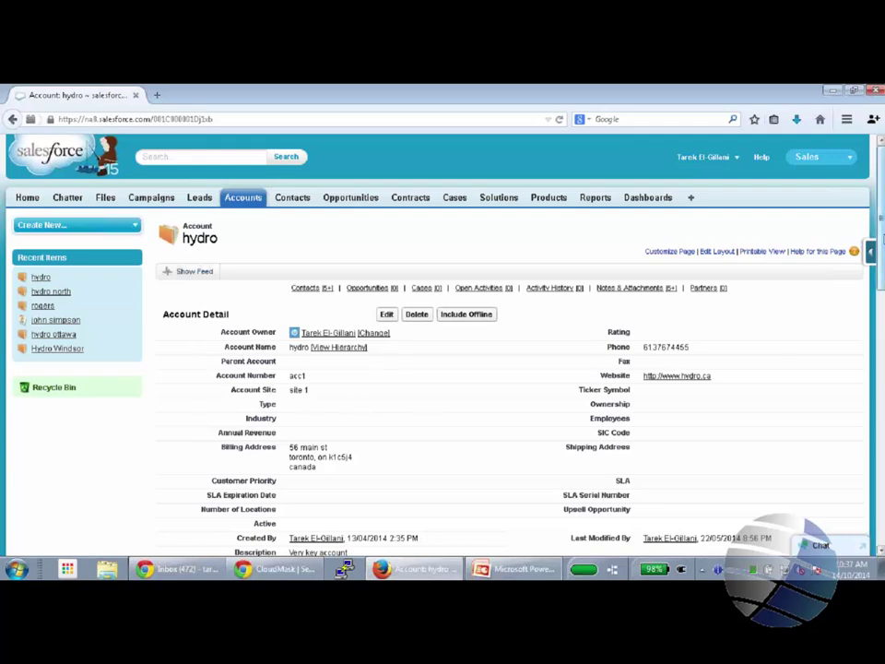
pyautogui.moveTo(881, 237); pyautogui.dragTo(802, 218)
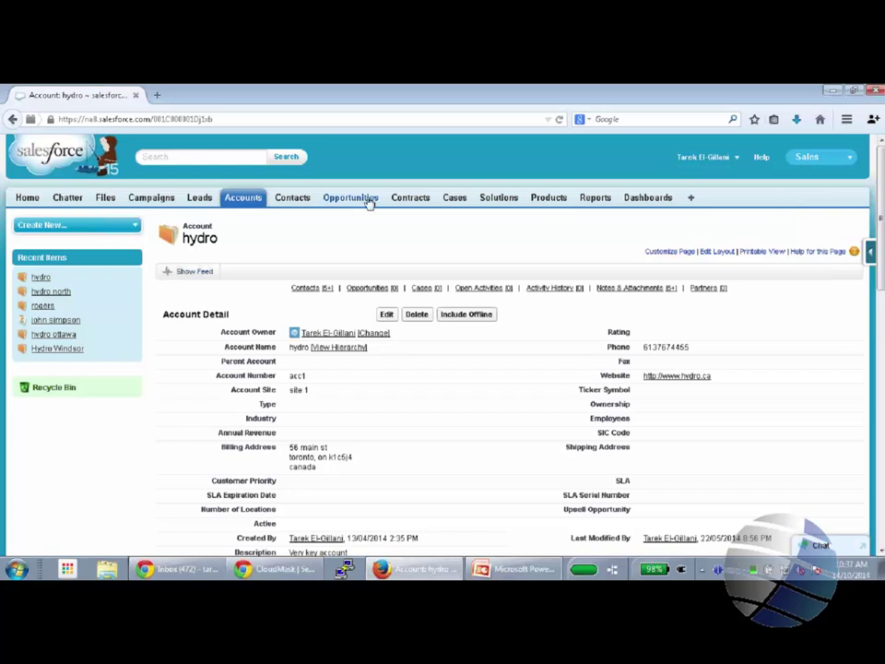
pyautogui.click(230, 119)
pyautogui.hotkey('ctrl', 'c')
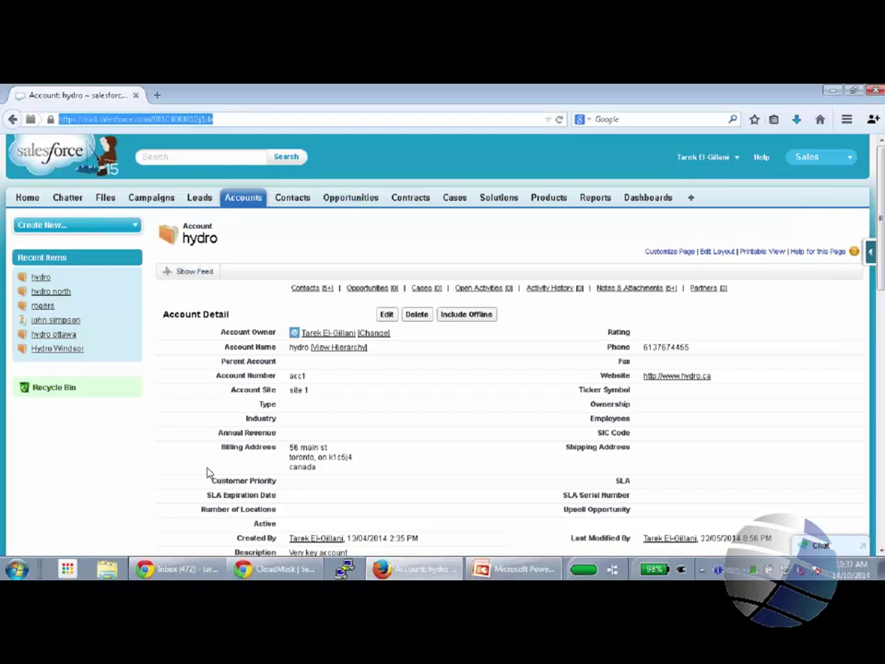
pyautogui.click(272, 568)
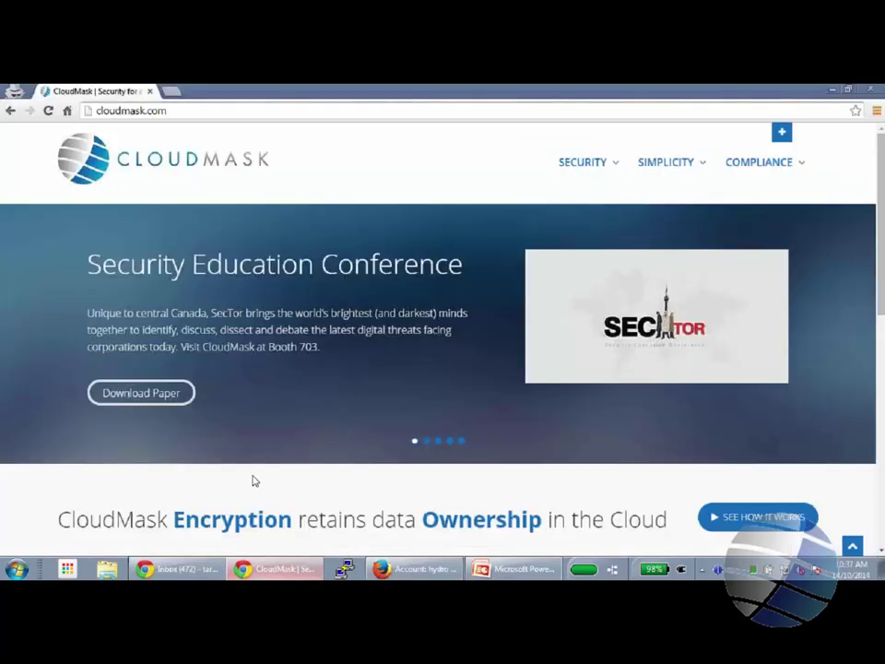
# Paste the copied hydro account URL into Chrome's address bar and load it.
pyautogui.click(190, 111)
pyautogui.hotkey('ctrl', 'v')
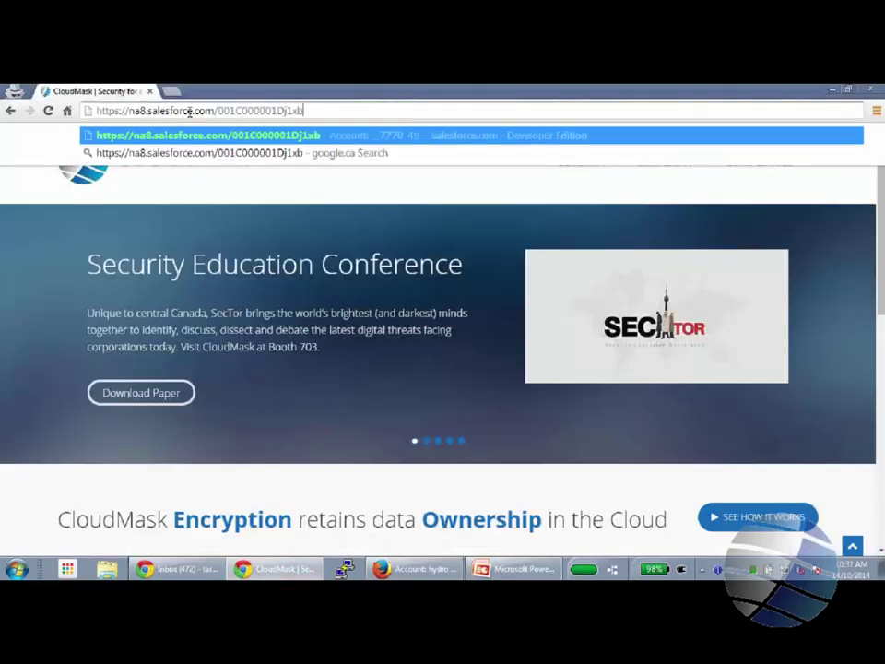
pyautogui.press('Return')
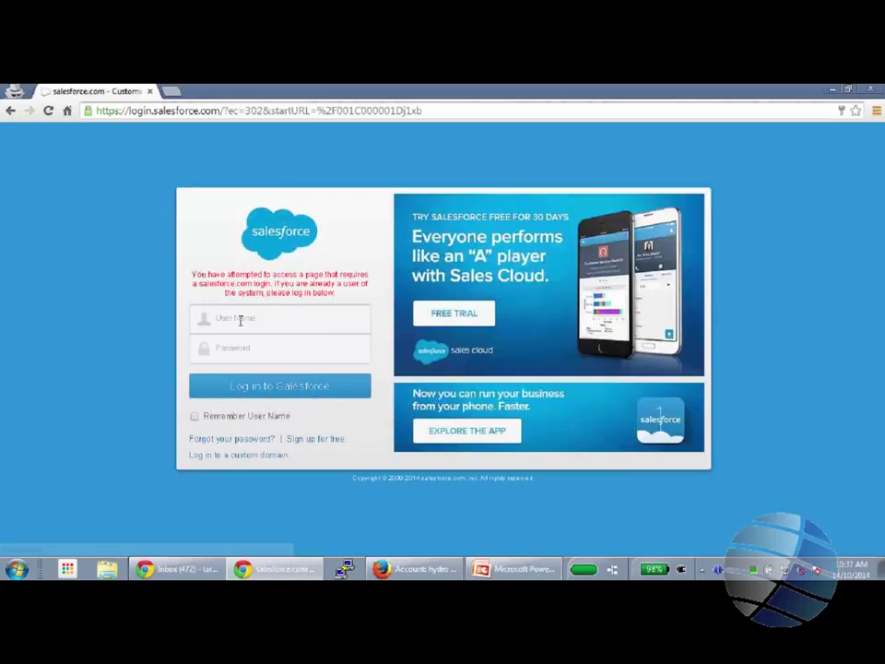
# Autofill the saved Salesforce username and password and log in.
pyautogui.click(237, 317)
pyautogui.click(249, 332)
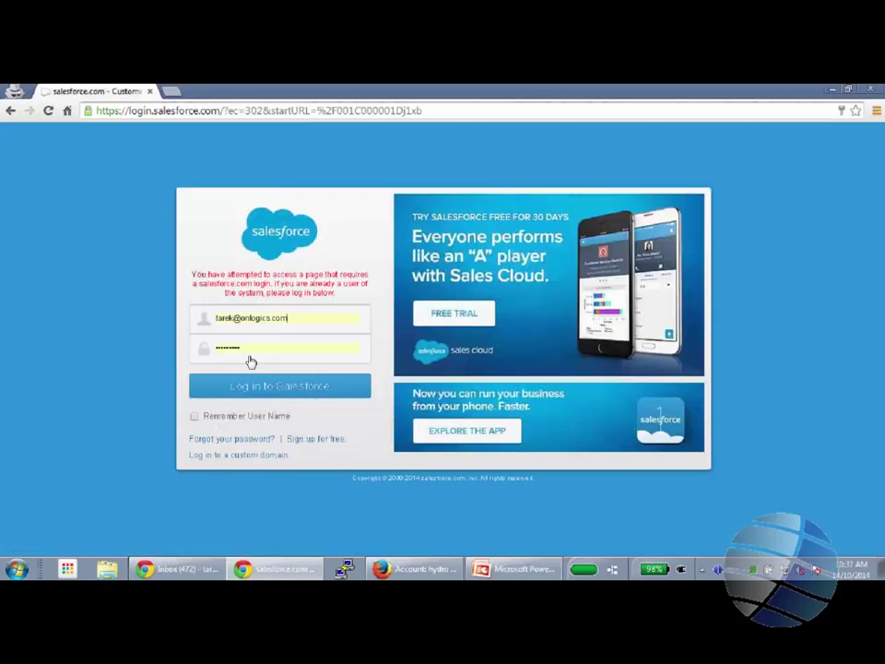
pyautogui.click(254, 388)
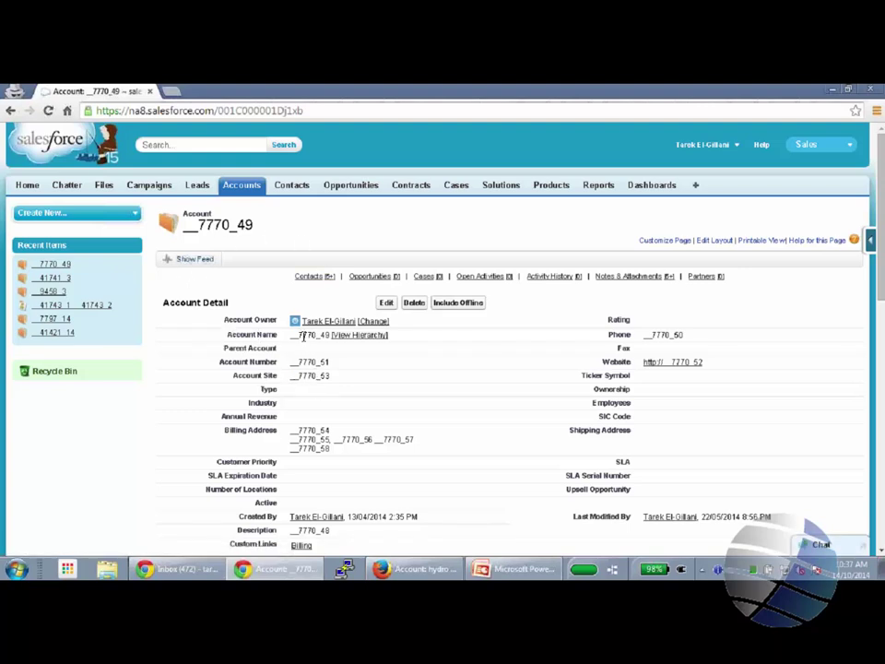
# Select the tokenized Account Name, Account Number and Account Site values to inspect them.
pyautogui.doubleClick(308, 336)
pyautogui.doubleClick(307, 361)
pyautogui.doubleClick(304, 376)
pyautogui.doubleClick(299, 361)
pyautogui.doubleClick(300, 336)
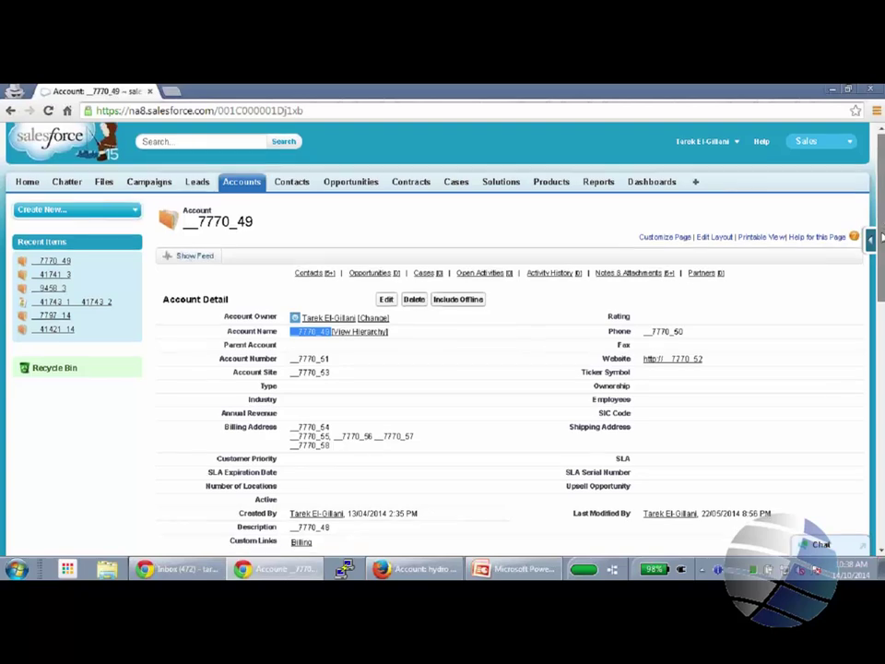
# Scroll down to the tokenized Notes & Attachments titles, then switch back to Firefox.
pyautogui.scroll(-3, 883, 221)
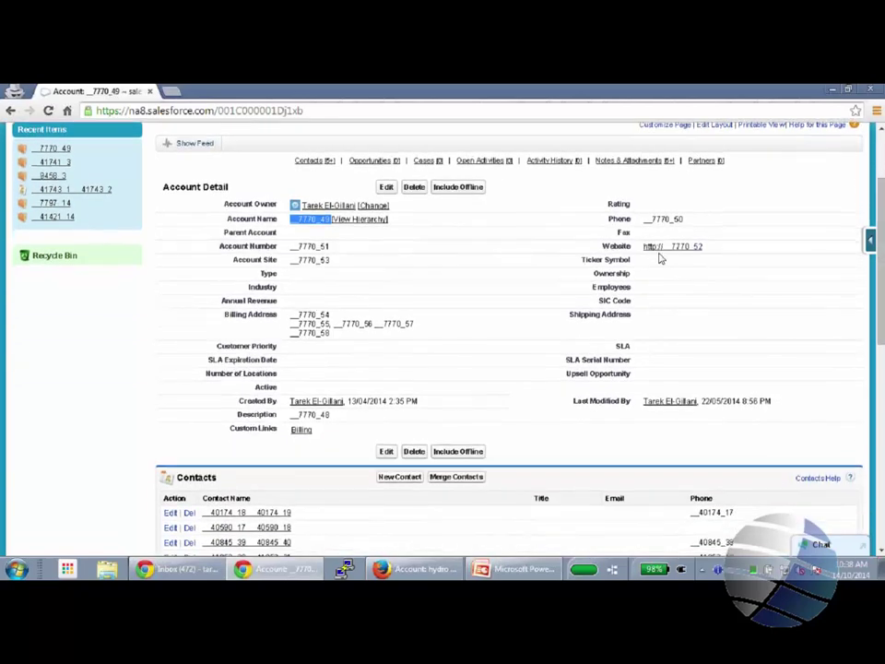
pyautogui.scroll(-10, 882, 242)
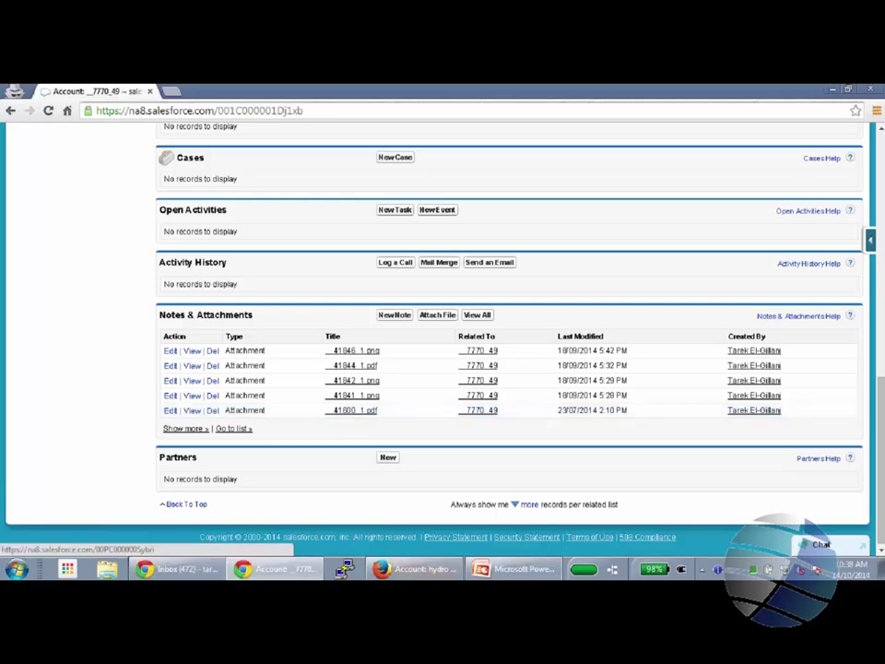
pyautogui.click(424, 571)
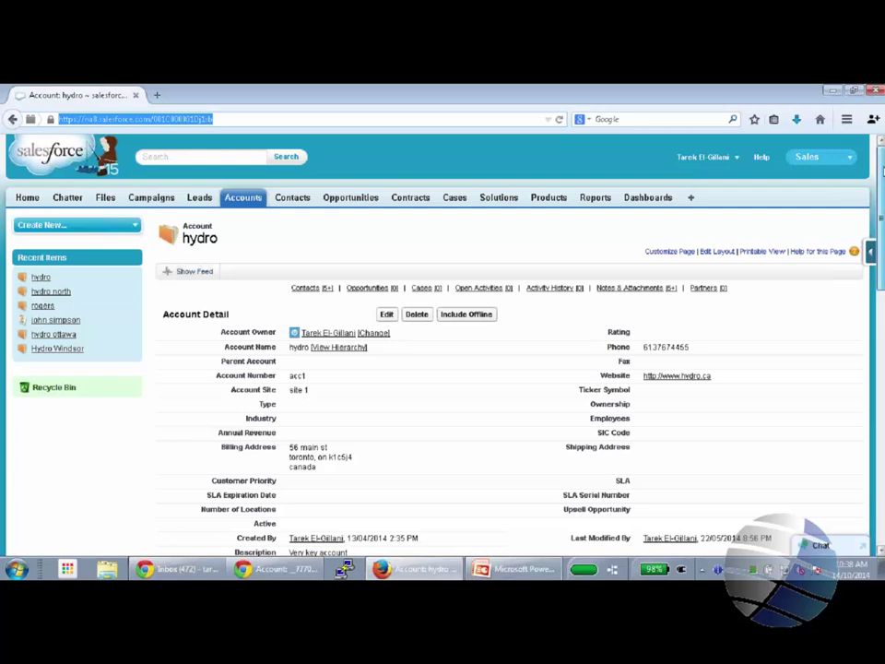
pyautogui.scroll(-10, 873, 376)
pyautogui.scroll(-3, 873, 376)
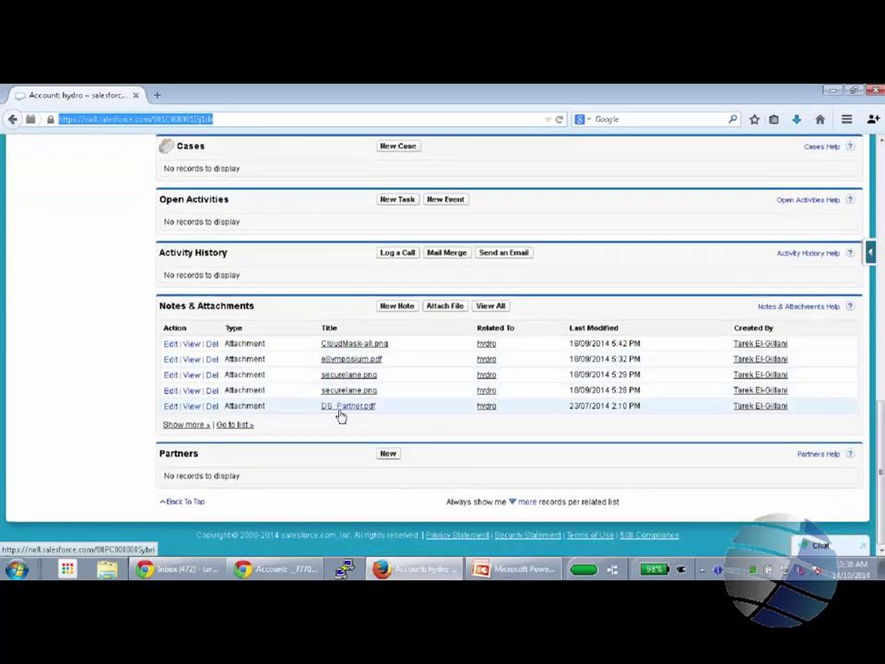
pyautogui.click(192, 365)
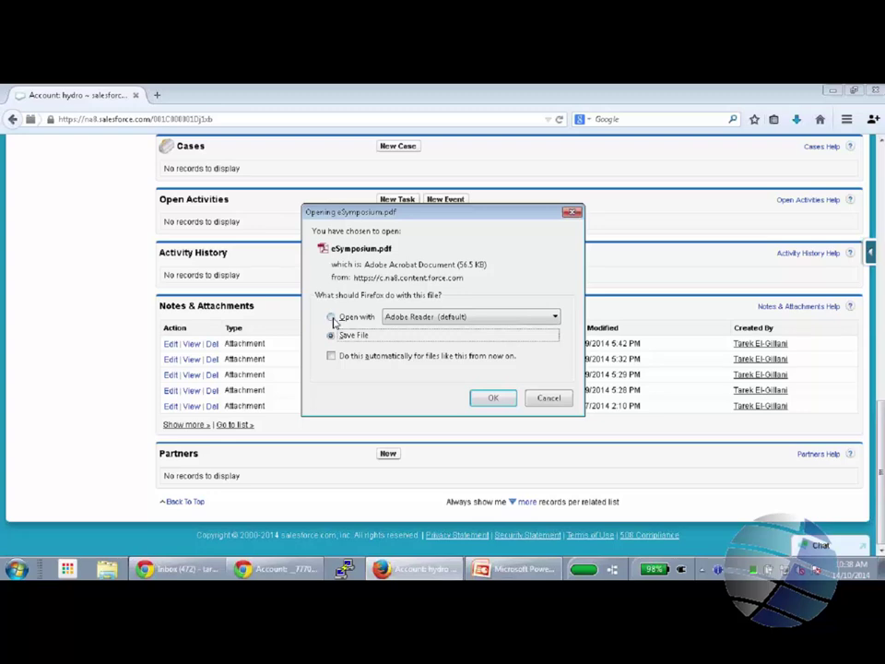
pyautogui.click(332, 317)
pyautogui.click(493, 397)
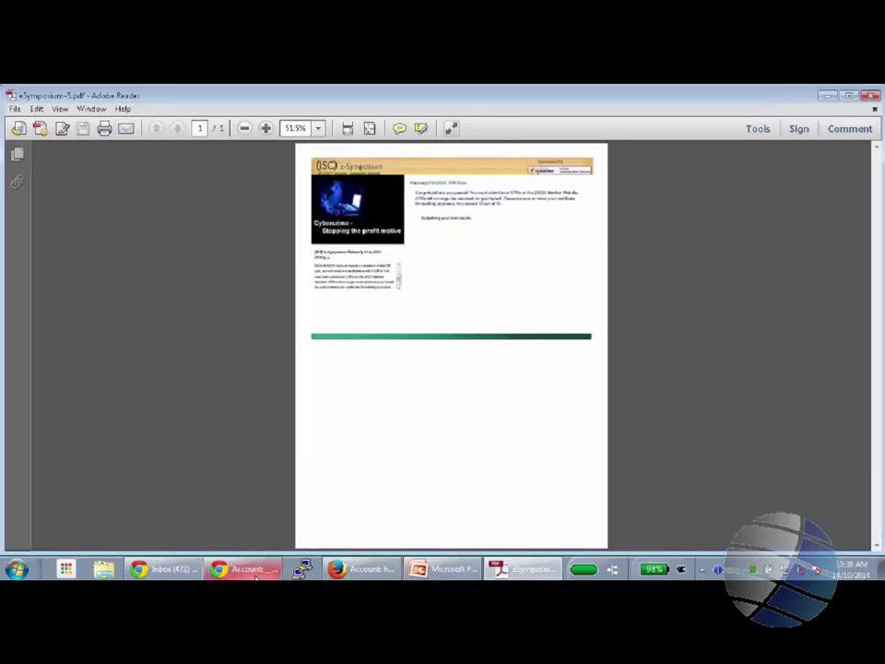
pyautogui.moveTo(255, 575)
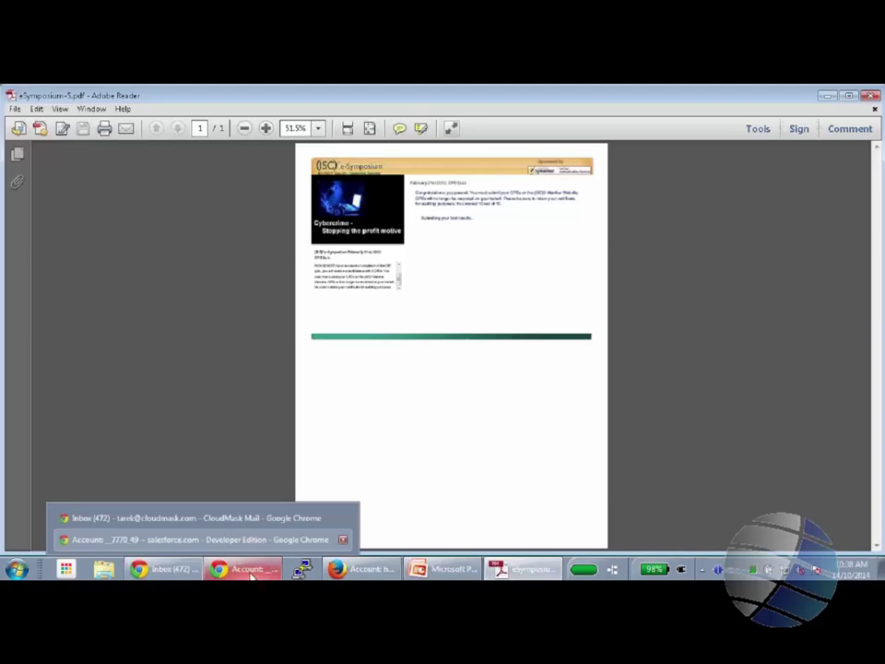
pyautogui.click(252, 576)
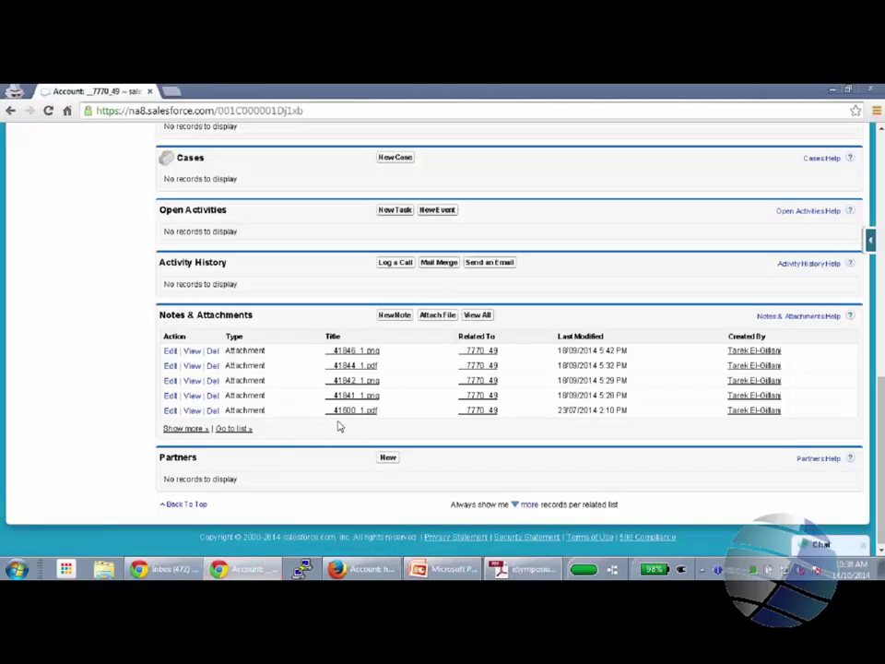
# View the tokenized 41844_1.pdf attachment, which fails to load, then return to Firefox.
pyautogui.click(191, 366)
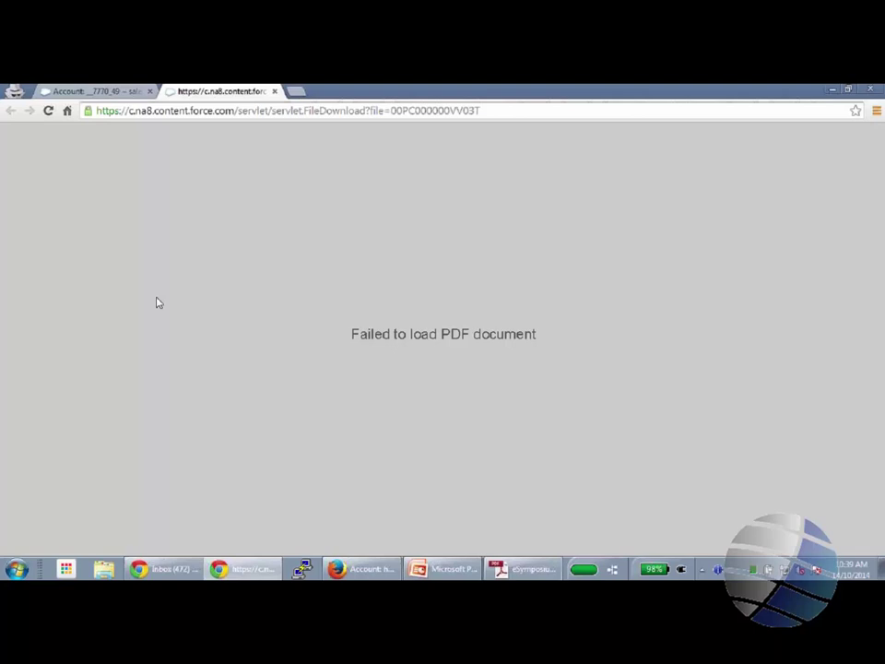
pyautogui.click(337, 566)
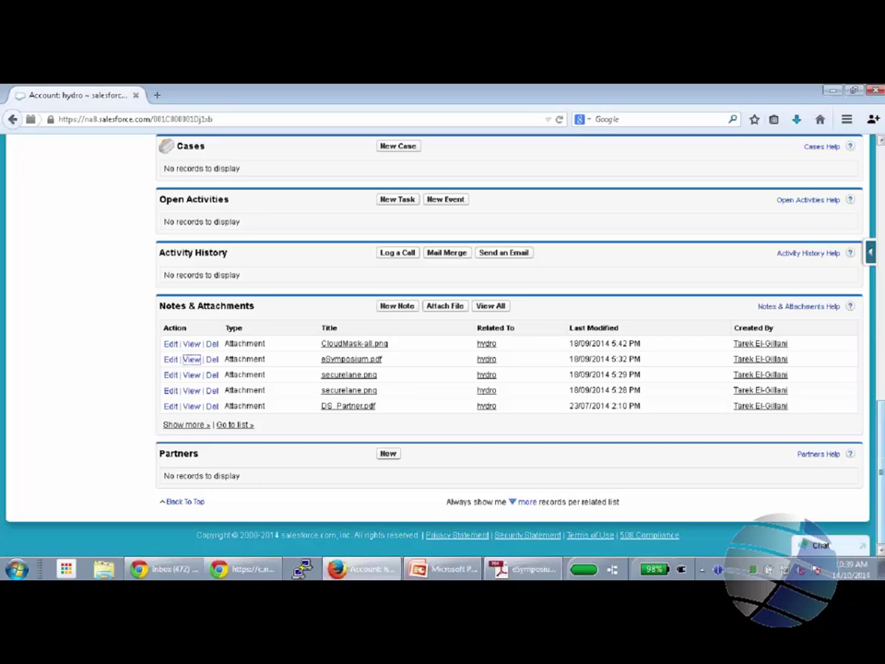
# Search Salesforce for 'hydro' and open the hydro account from the results.
pyautogui.moveTo(878, 418); pyautogui.dragTo(872, 175)
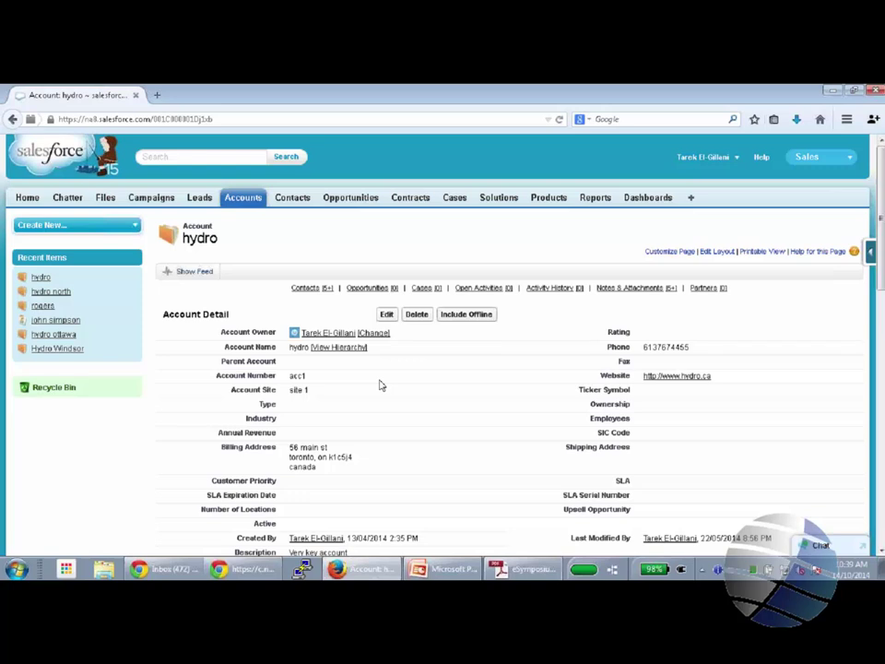
pyautogui.click(284, 158)
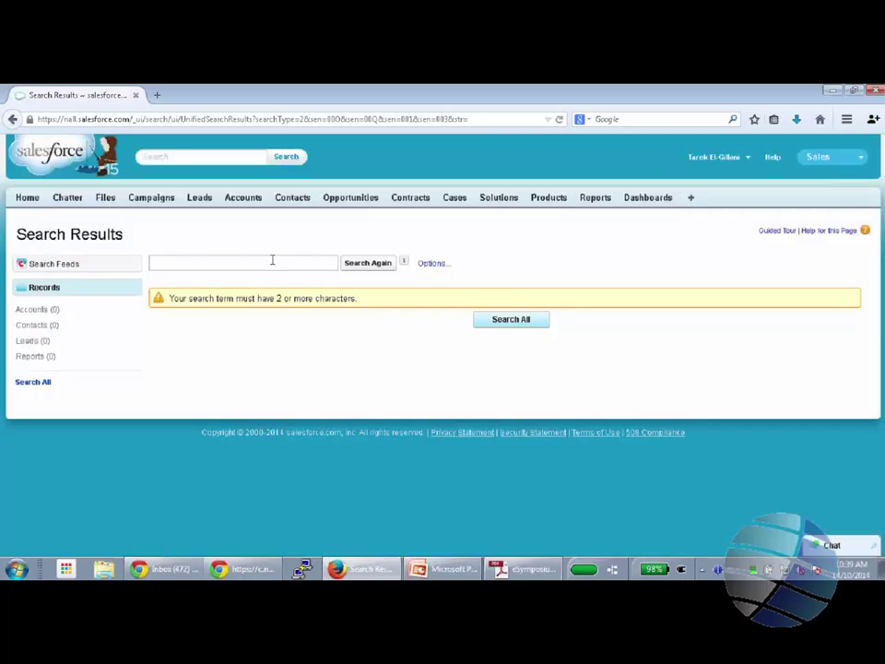
pyautogui.click(272, 260)
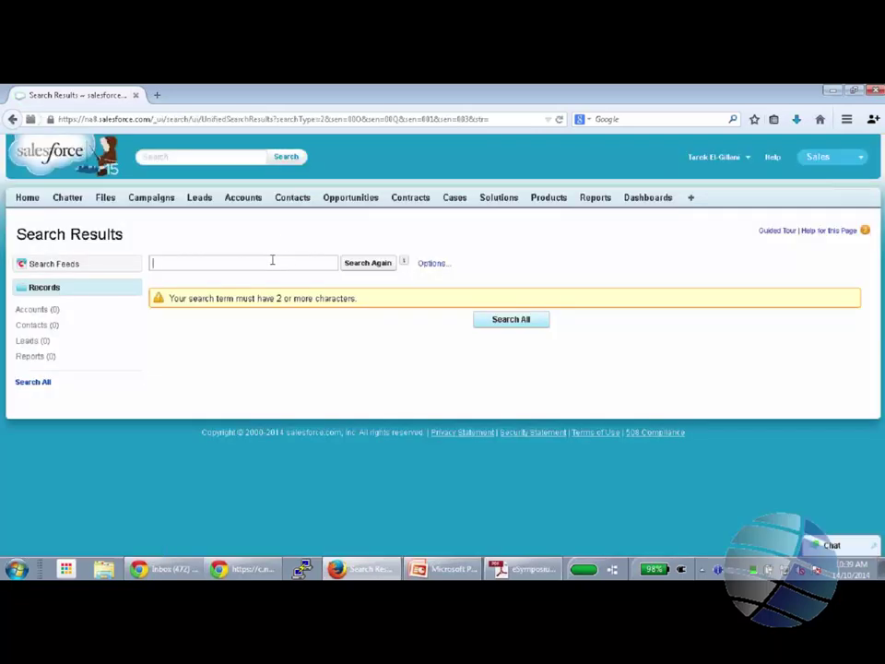
pyautogui.write('hydro')
pyautogui.press('Return')
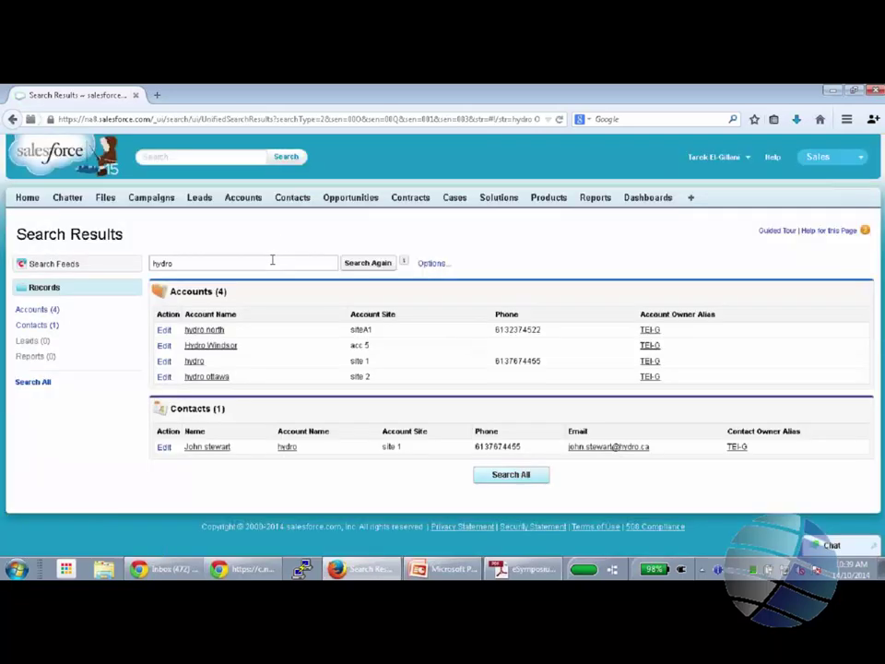
pyautogui.click(194, 364)
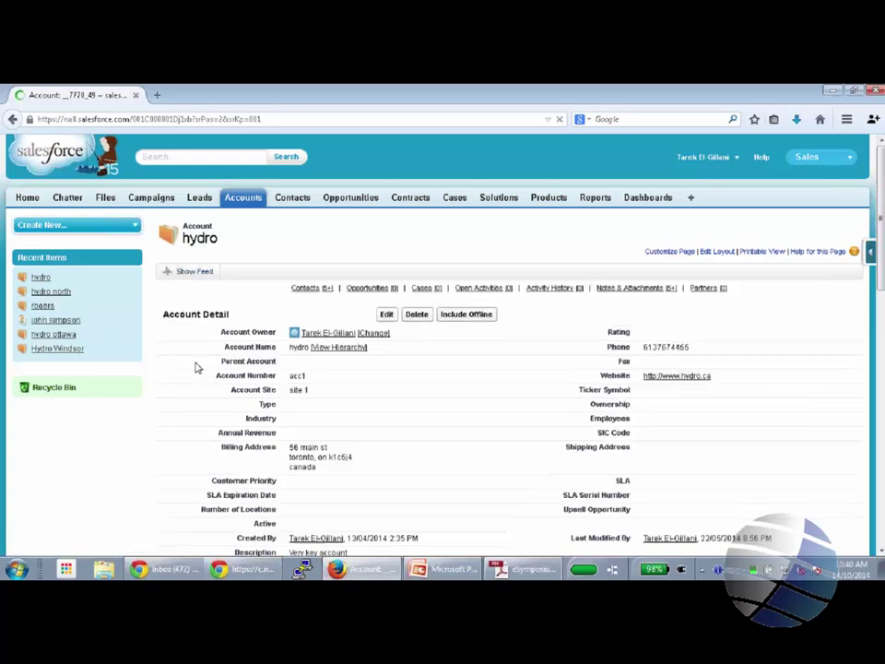
# Show the hydro account hierarchy and select its page URL in the address bar.
pyautogui.click(335, 350)
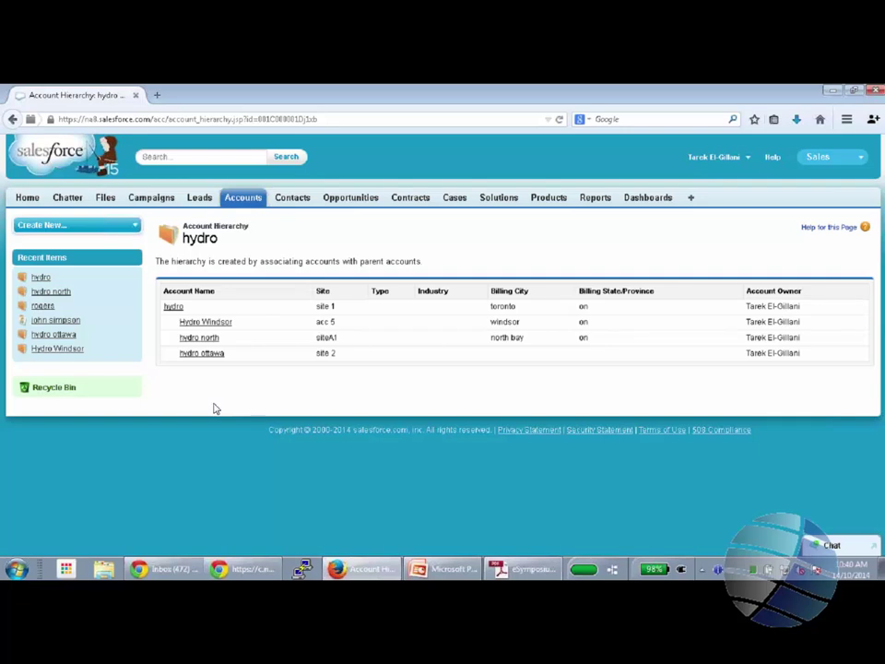
pyautogui.click(333, 120)
pyautogui.hotkey('ctrl', 'c')
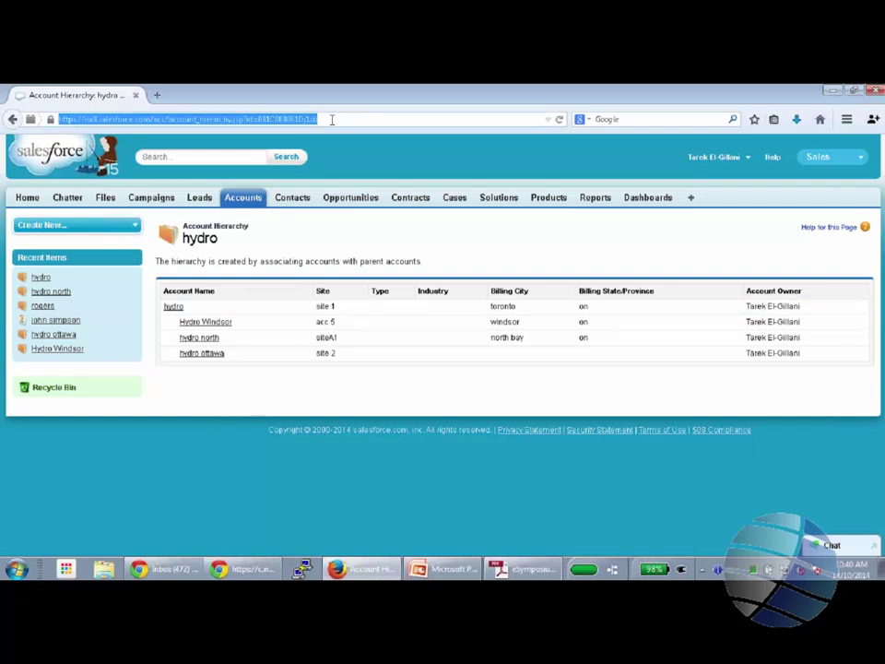
# Load the pasted hierarchy URL in Chrome's Salesforce tab, showing tokenized names, then return to Firefox.
pyautogui.hotkey('alt', 'Tab')
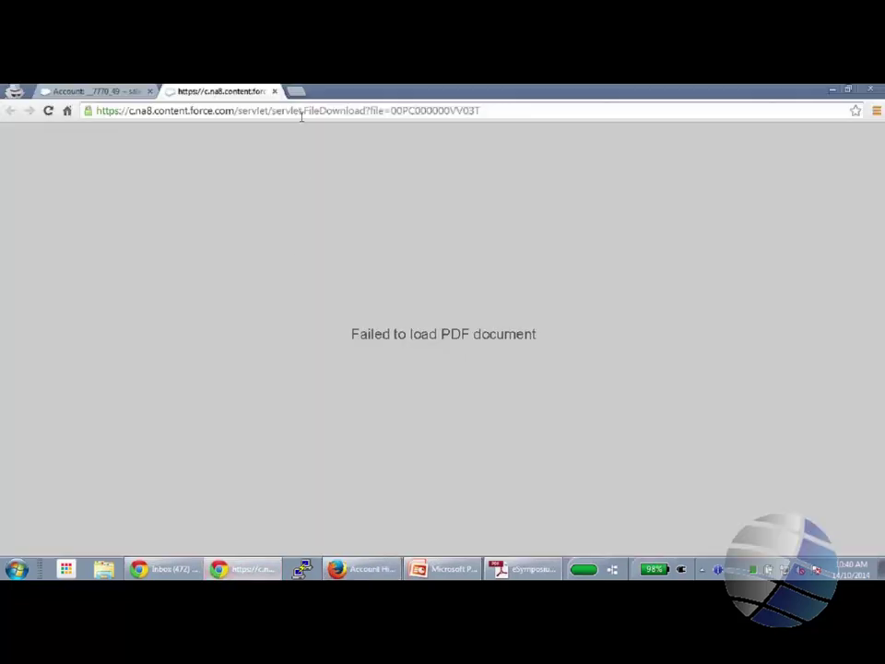
pyautogui.click(108, 92)
pyautogui.click(152, 111)
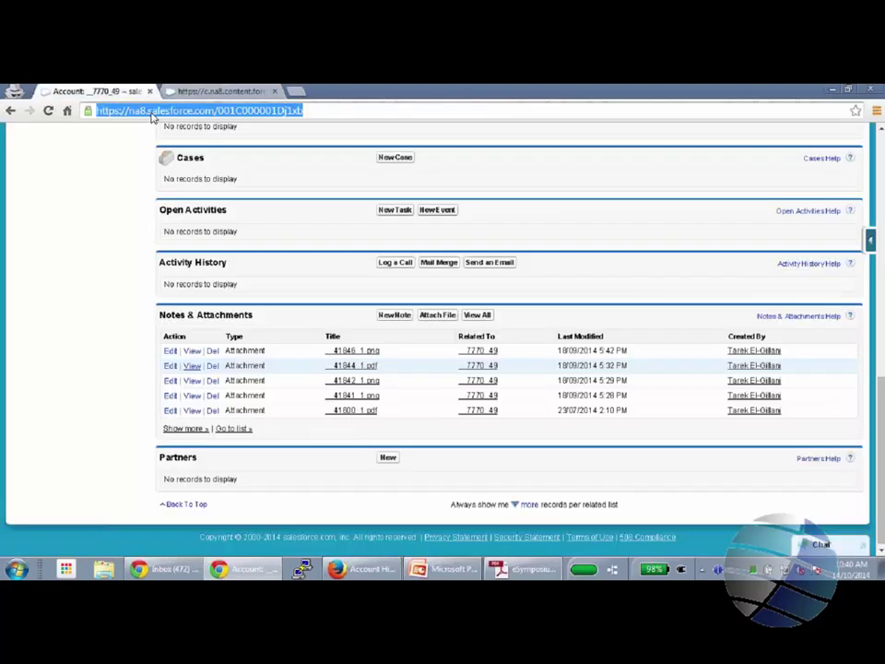
pyautogui.hotkey('ctrl', 'v')
pyautogui.press('Return')
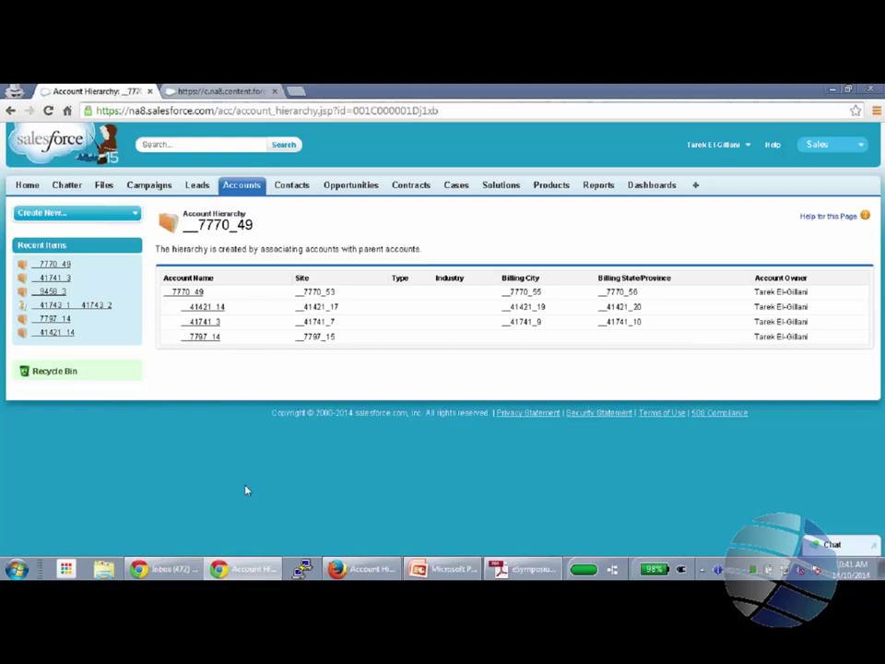
pyautogui.click(378, 572)
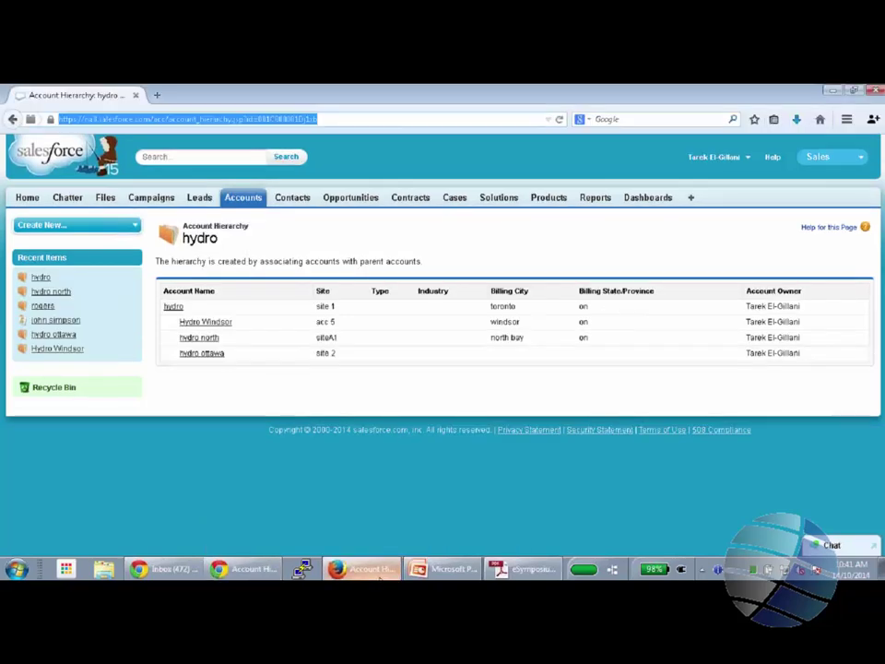
# Export the My Contacts report details as an .xls file and open it in Excel.
pyautogui.click(595, 198)
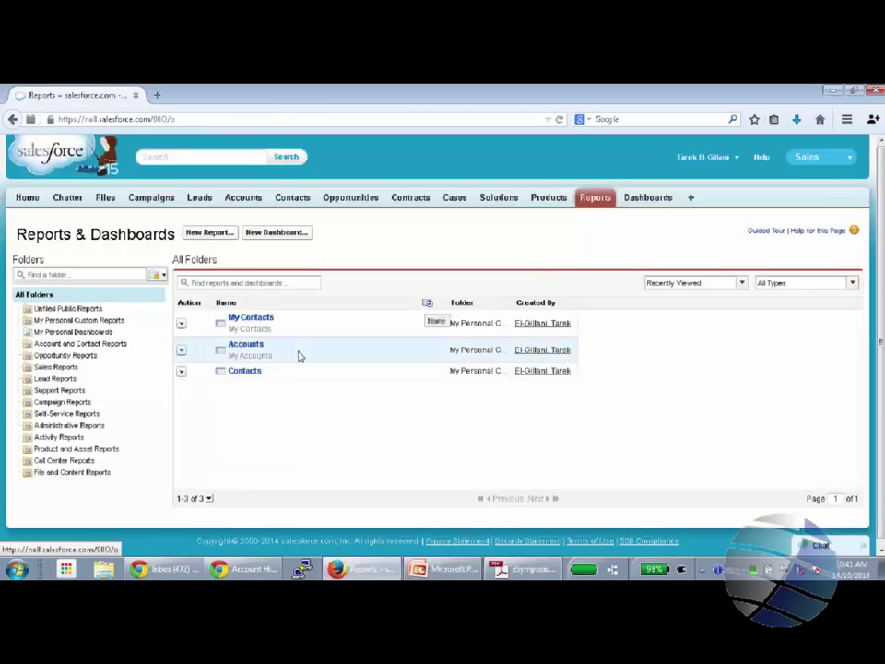
pyautogui.click(253, 318)
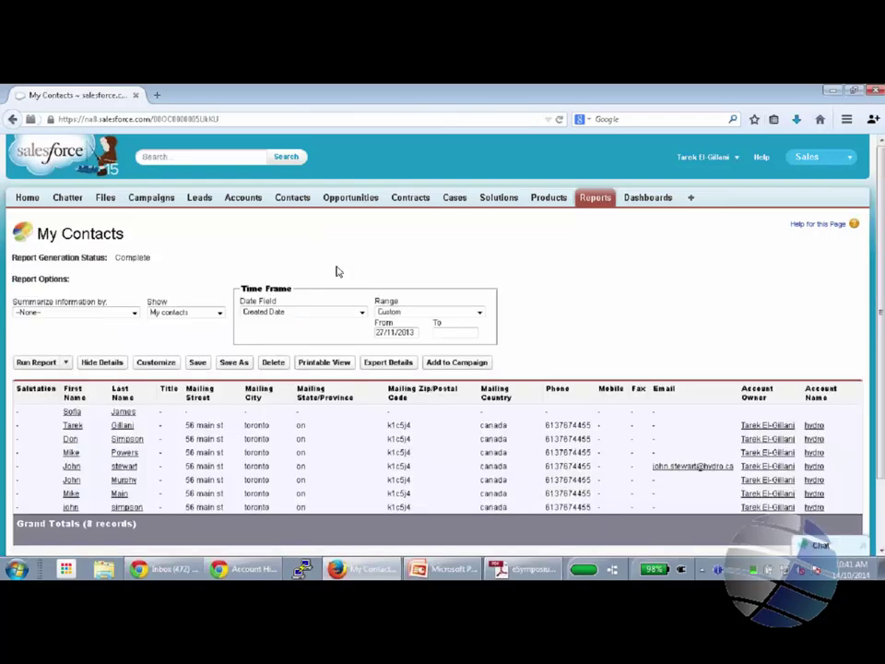
pyautogui.click(379, 366)
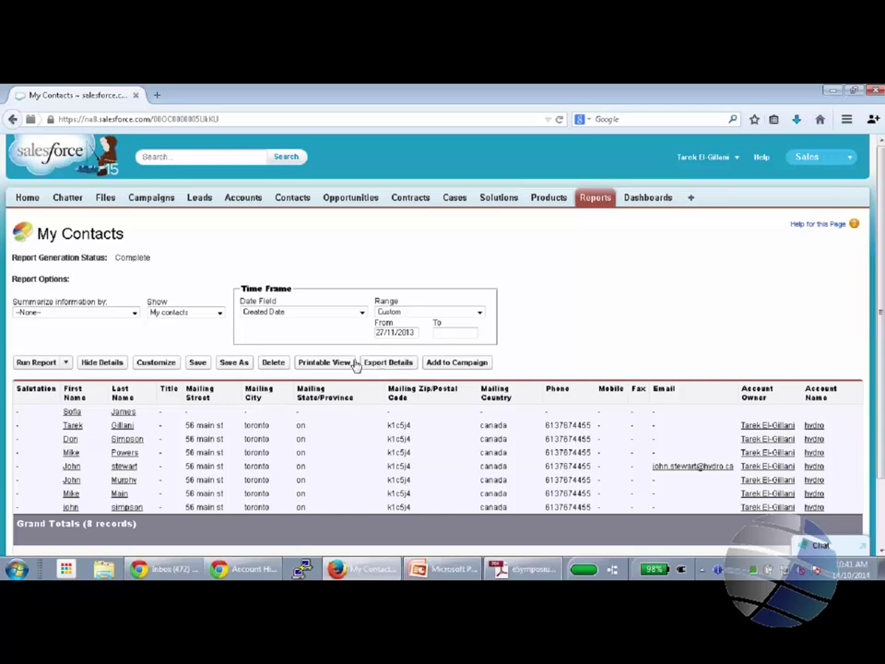
pyautogui.click(295, 351)
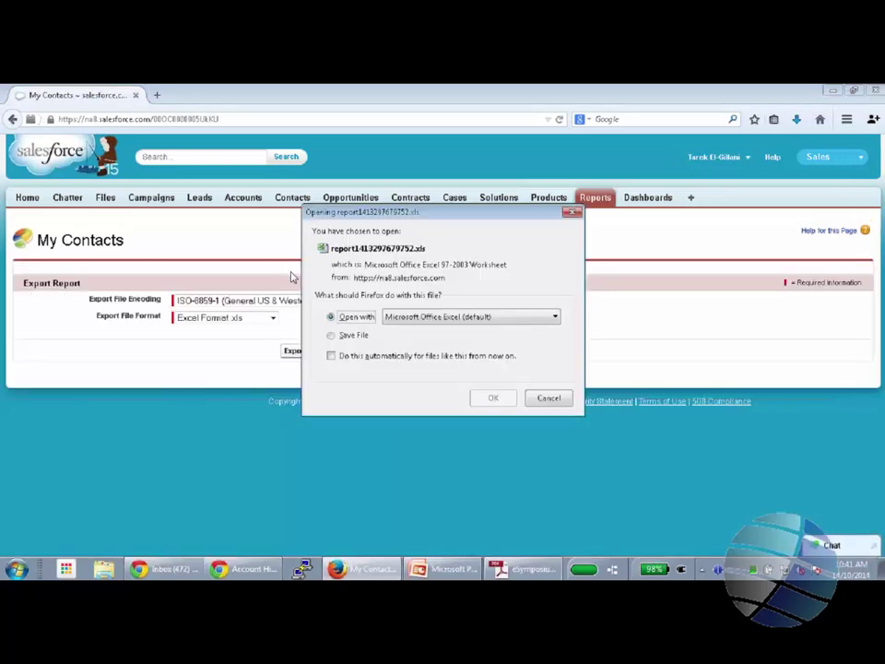
pyautogui.click(493, 398)
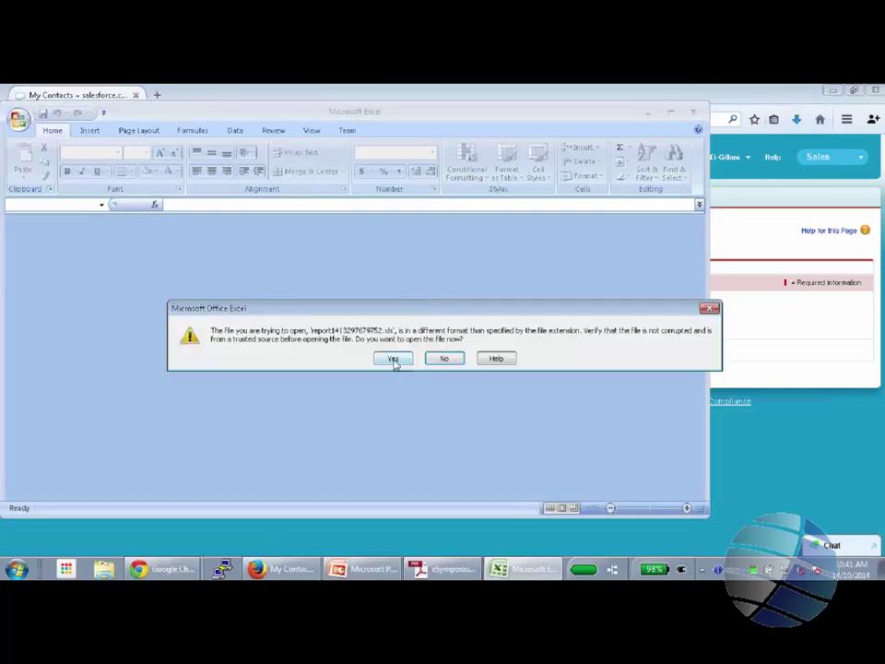
pyautogui.click(393, 358)
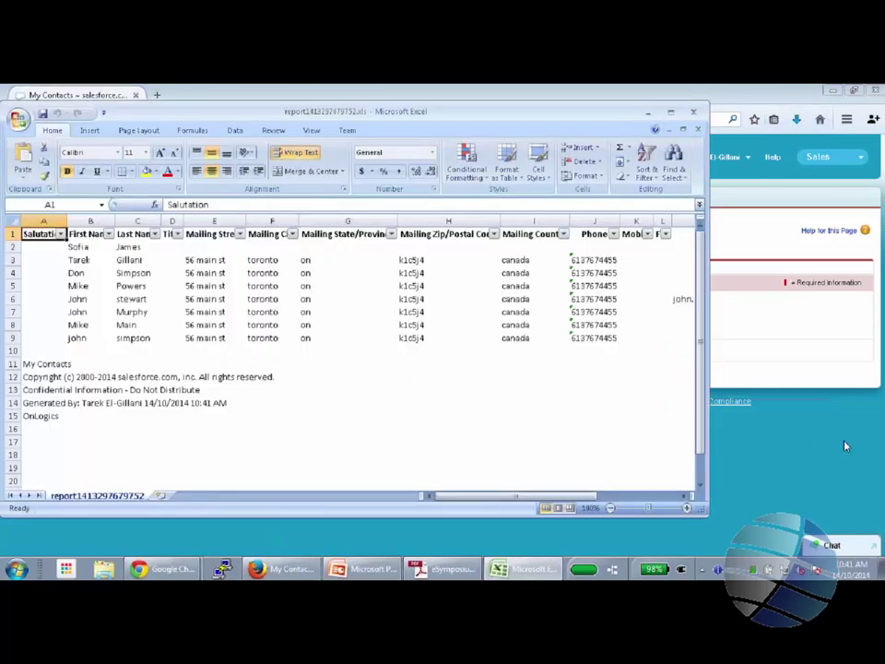
# Return to Firefox, select the report page URL, and list Chrome's open windows.
pyautogui.click(806, 463)
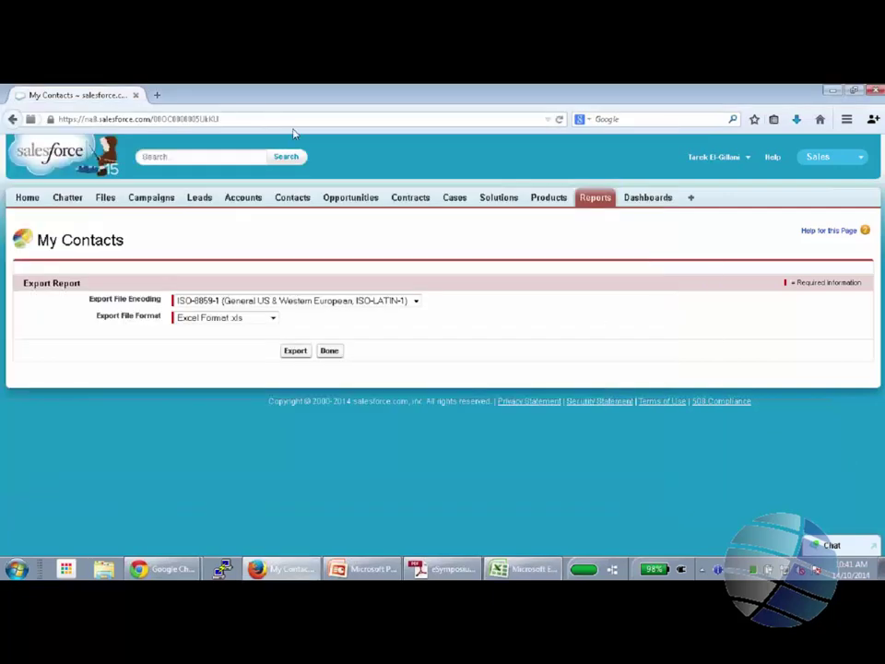
pyautogui.click(251, 119)
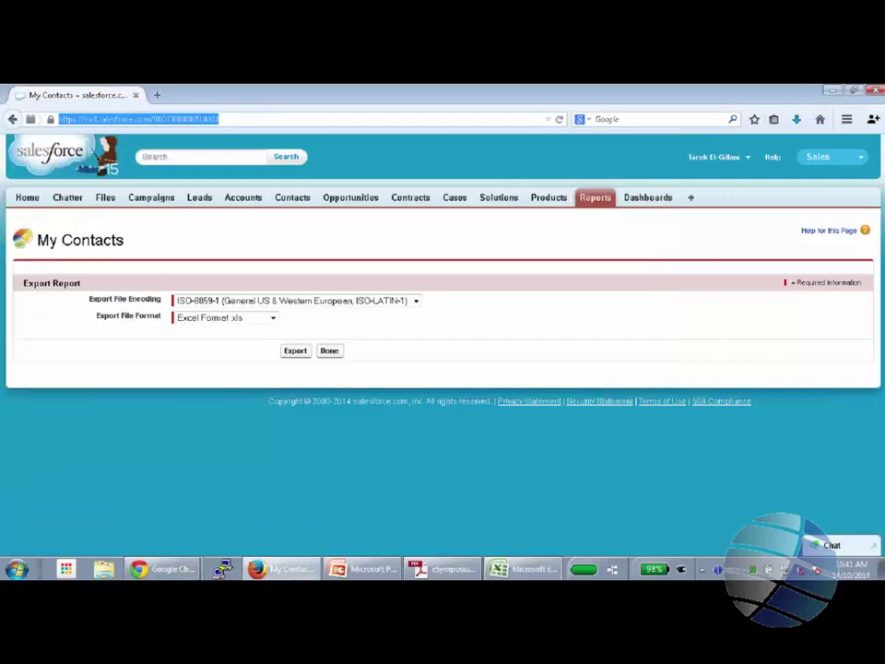
pyautogui.click(159, 566)
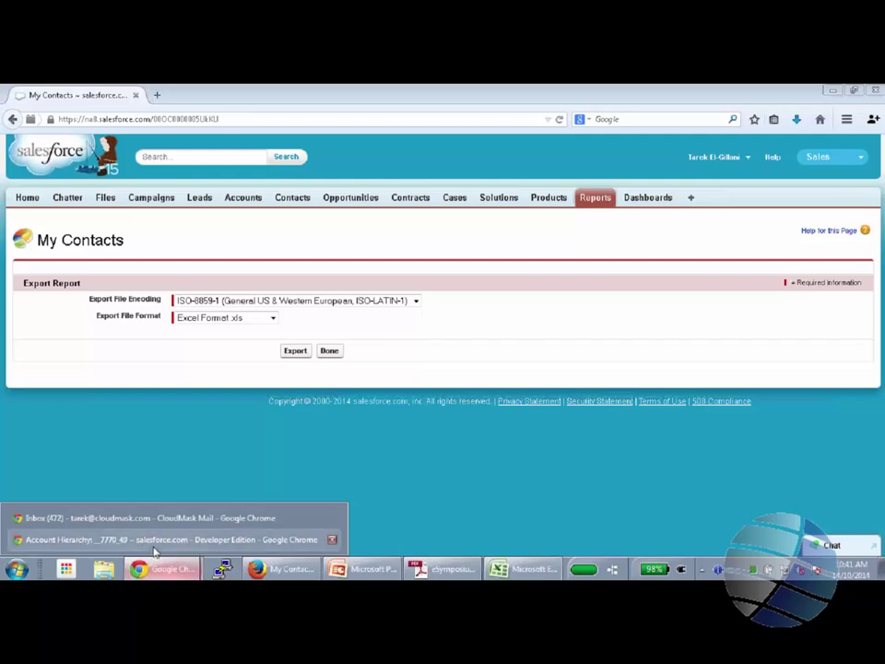
# Load the copied My Contacts report URL in Chrome's Salesforce window.
pyautogui.click(155, 541)
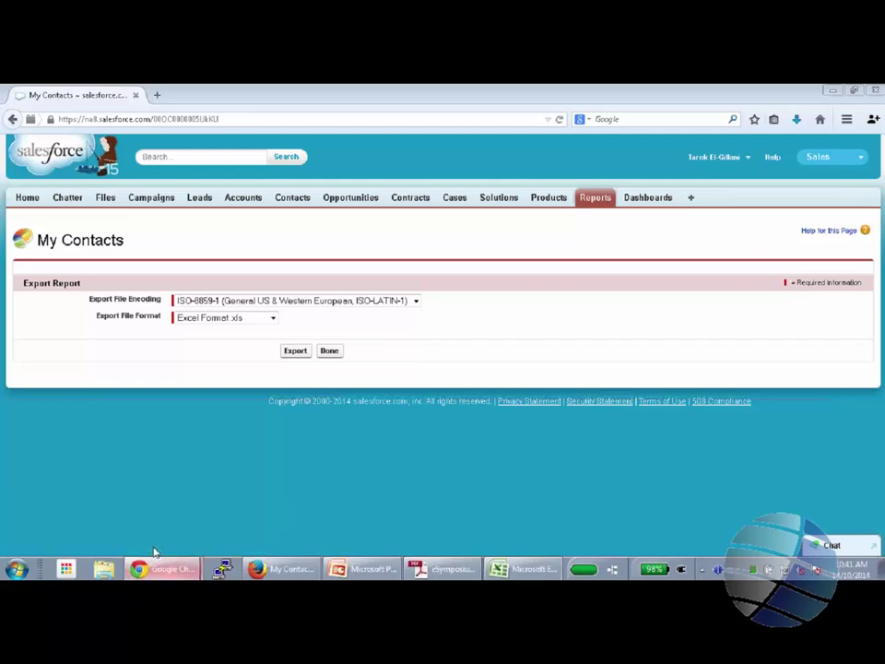
pyautogui.click(457, 110)
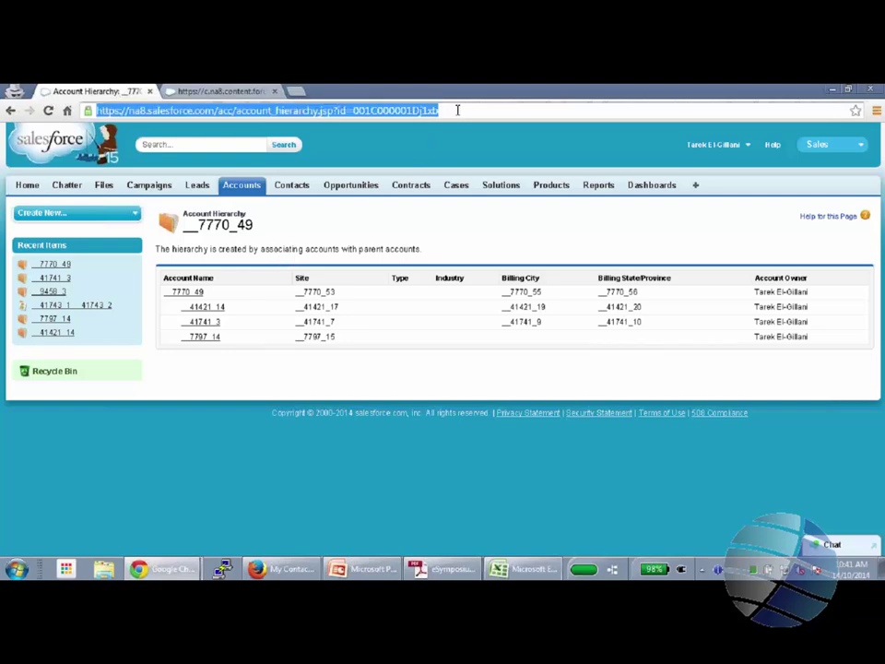
pyautogui.write('https://na8.salesforce.com/00OC0000005UkKU')
pyautogui.press('Return')
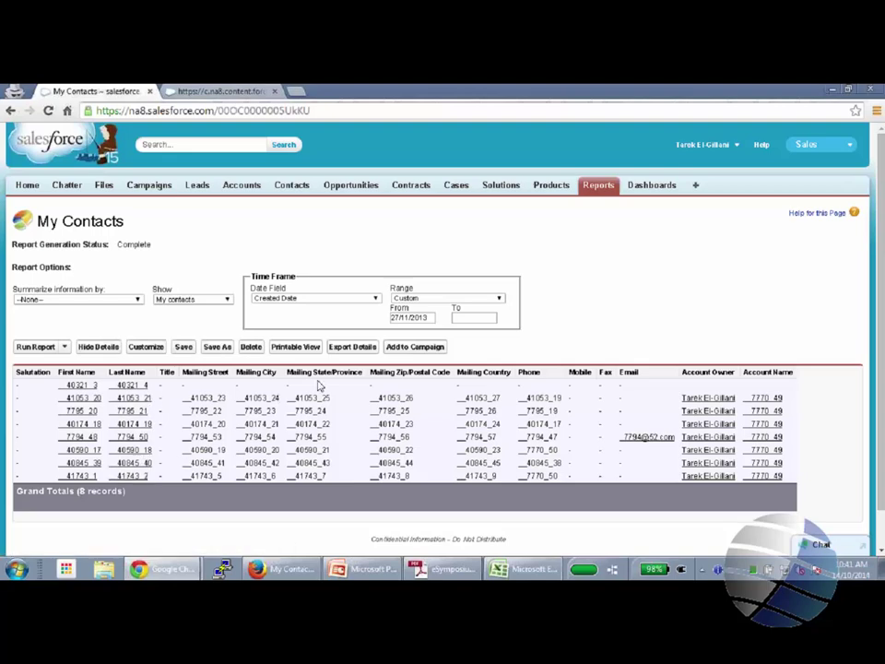
# Export the tokenized report details as an Excel file saved to Downloads.
pyautogui.click(355, 348)
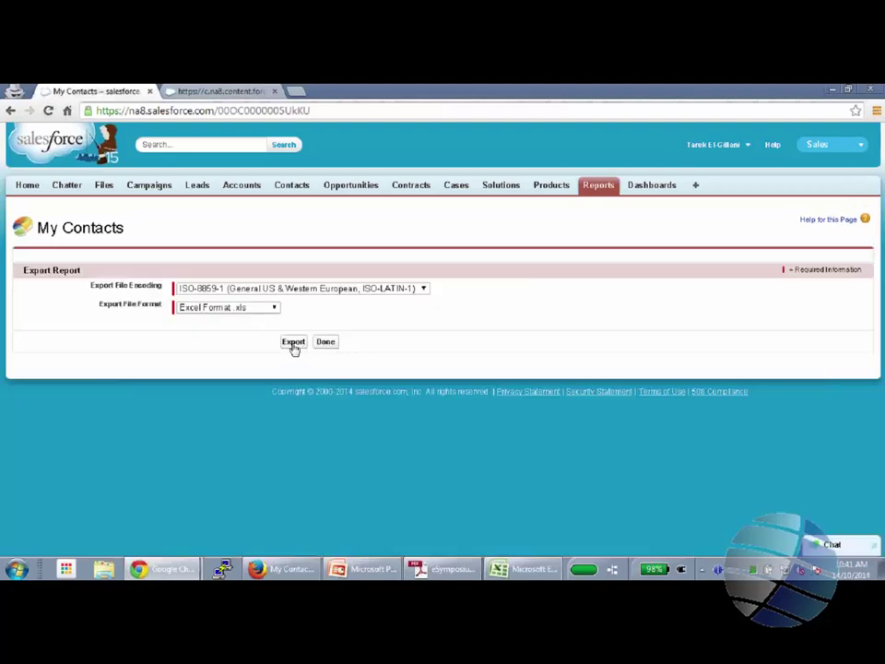
pyautogui.click(292, 343)
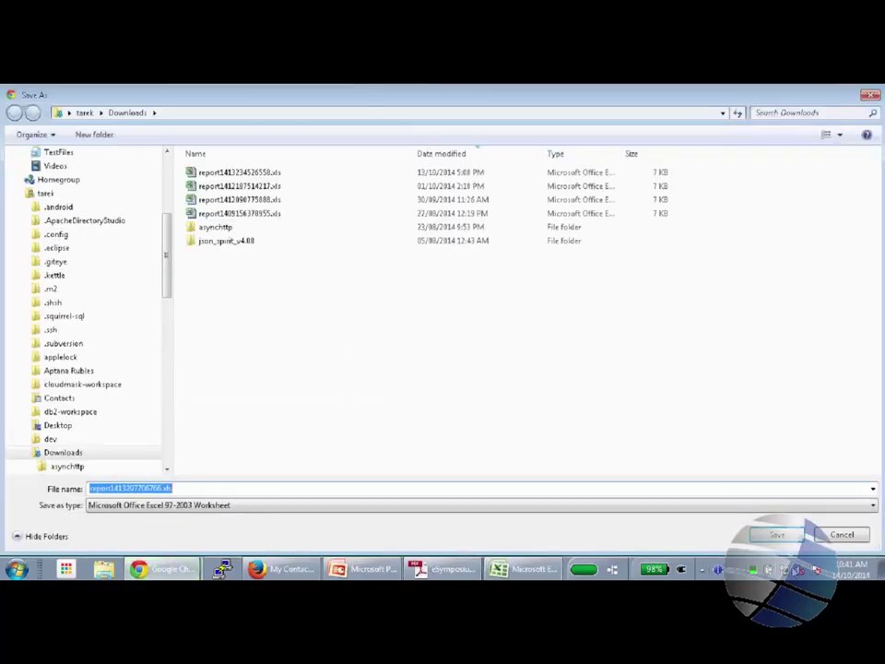
pyautogui.click(777, 536)
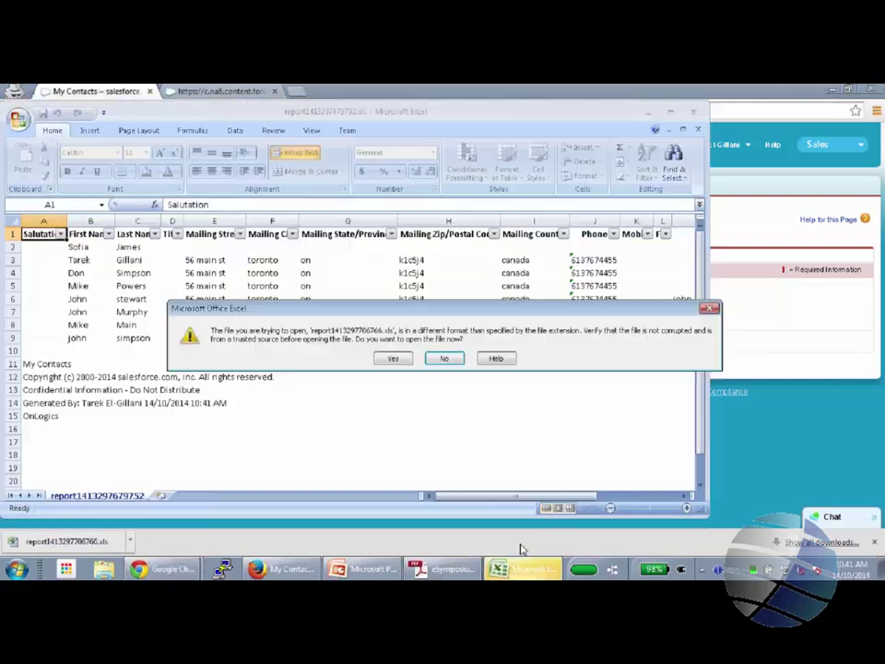
# Open the tokenized export showing values like __40321_3, then close it to reveal the contacts workbook.
pyautogui.click(398, 359)
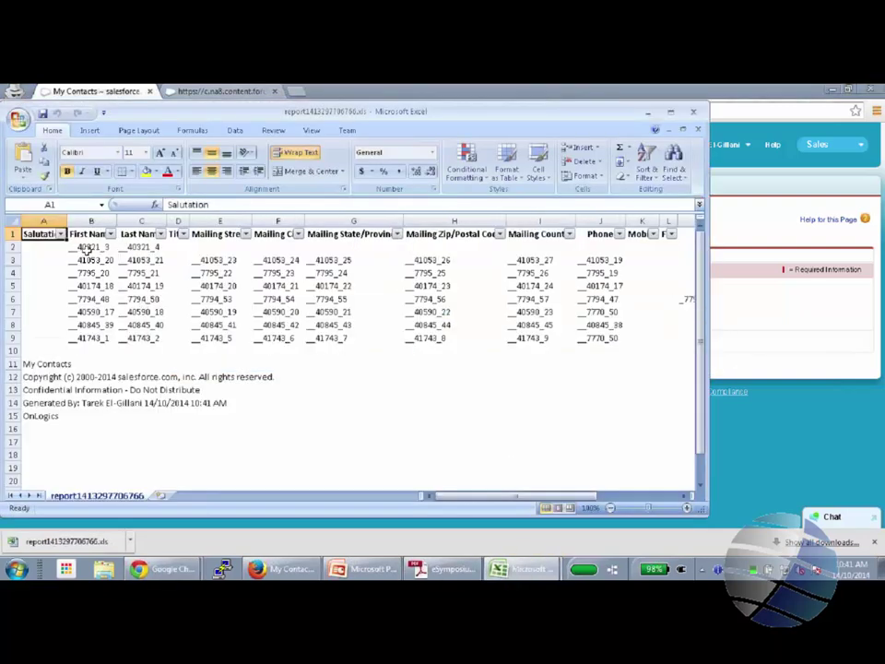
pyautogui.moveTo(90, 247); pyautogui.dragTo(598, 338)
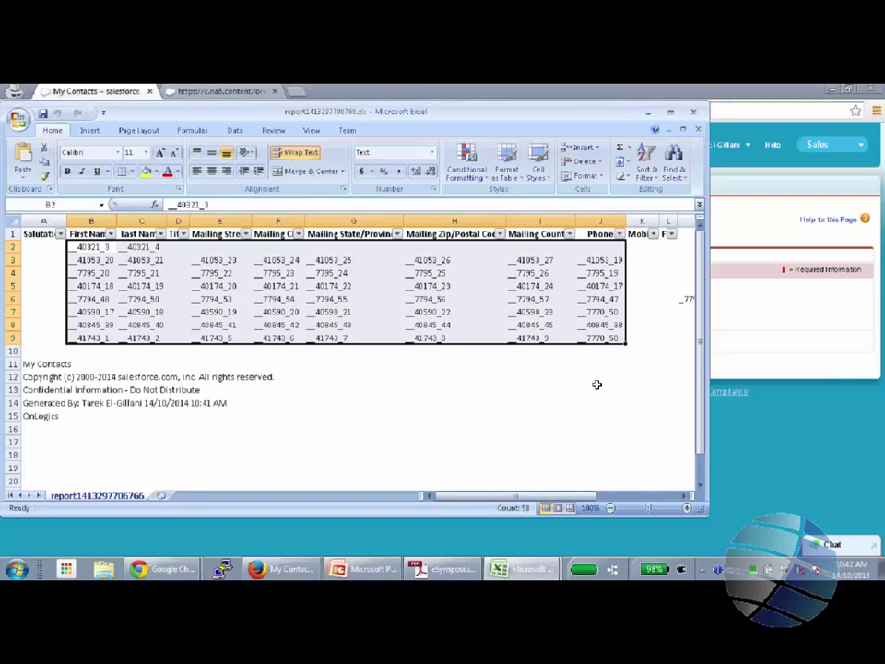
pyautogui.click(693, 112)
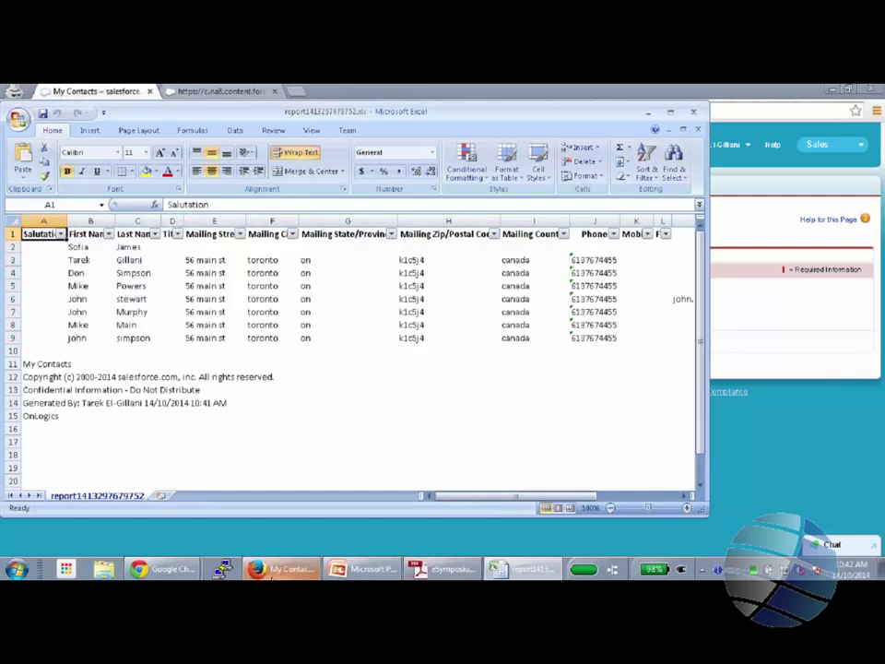
# Load Outlook.com in a new Firefox tab to show the inbox with readable subjects.
pyautogui.click(281, 569)
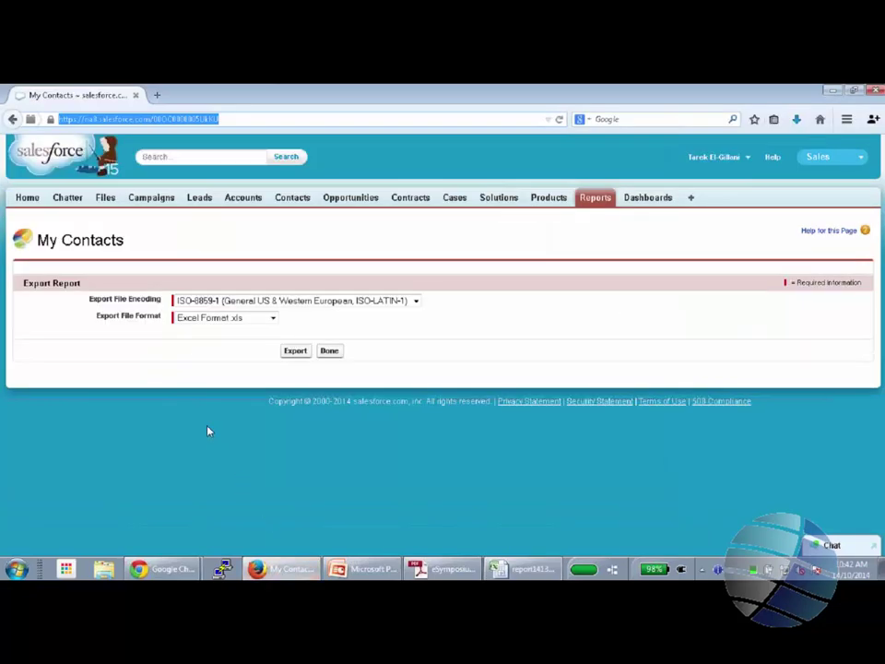
pyautogui.click(238, 117)
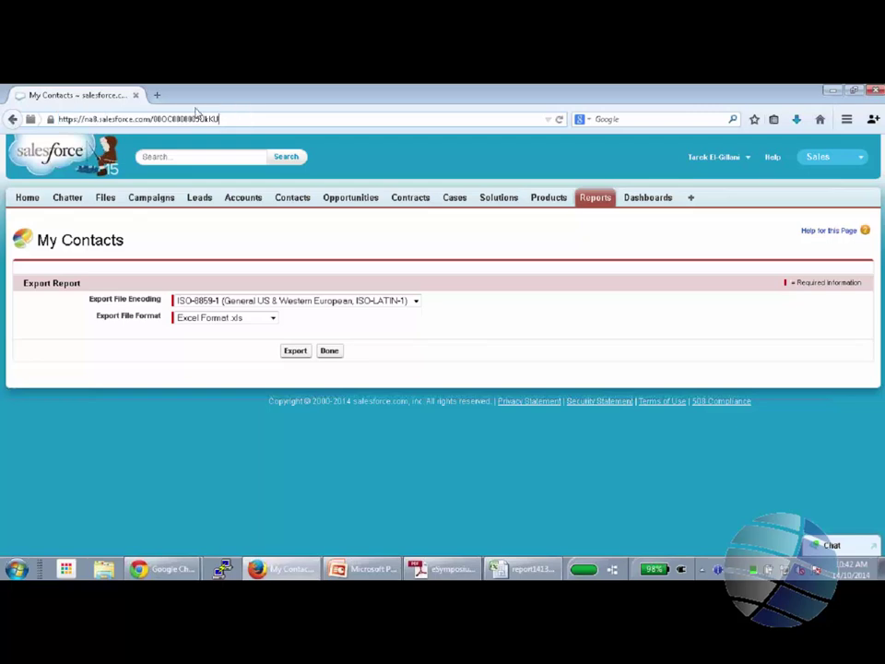
pyautogui.click(157, 96)
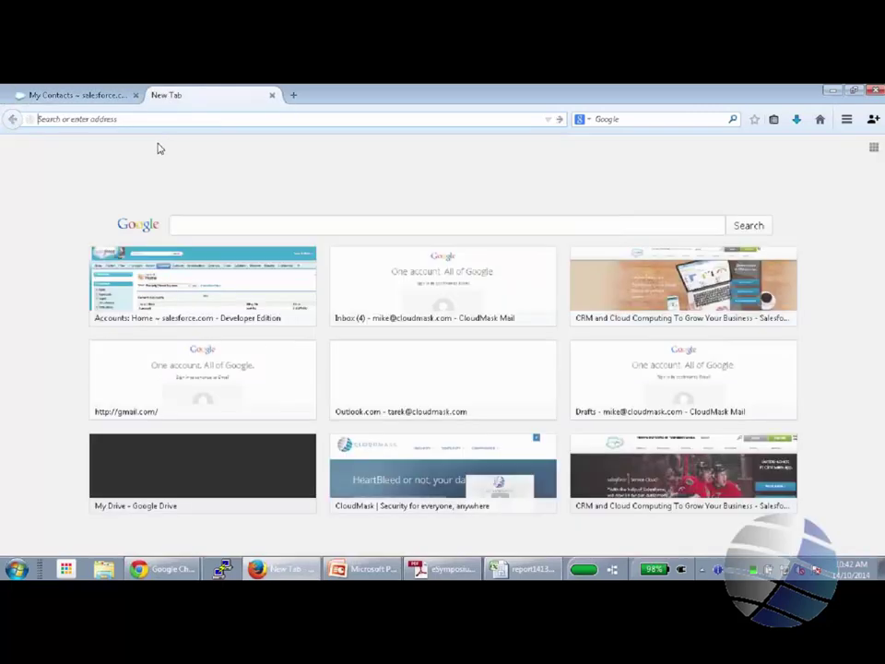
pyautogui.write('outlook.com/')
pyautogui.press('Return')
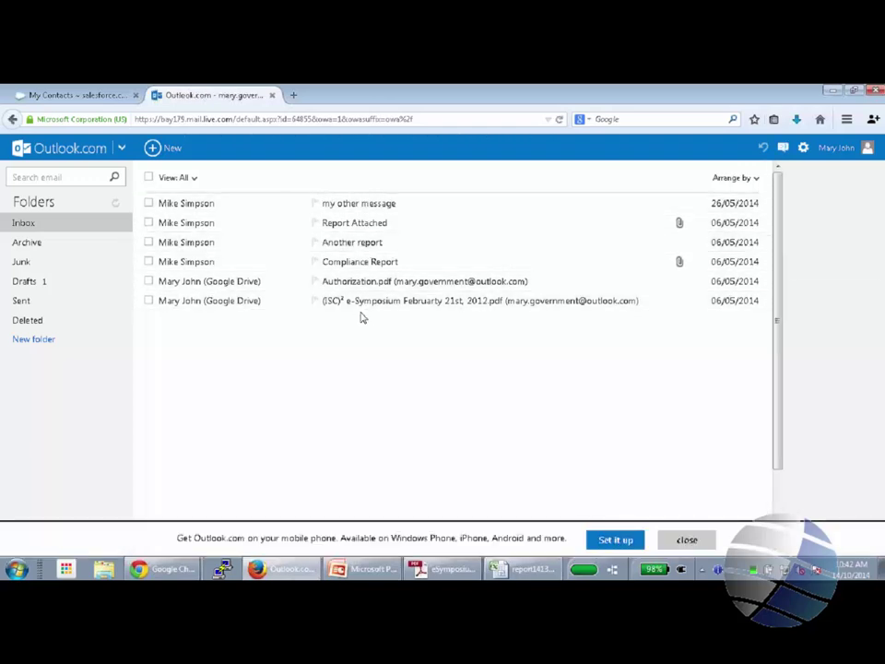
# Copy the Outlook mailbox web address and switch to the Chrome Salesforce window.
pyautogui.click(437, 120)
pyautogui.hotkey('ctrl', 'c')
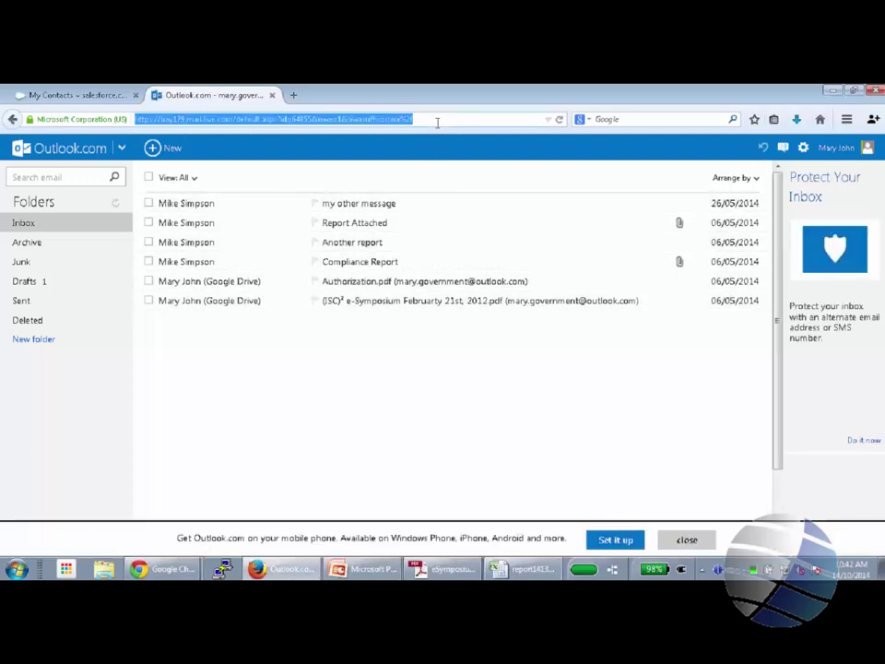
pyautogui.click(284, 569)
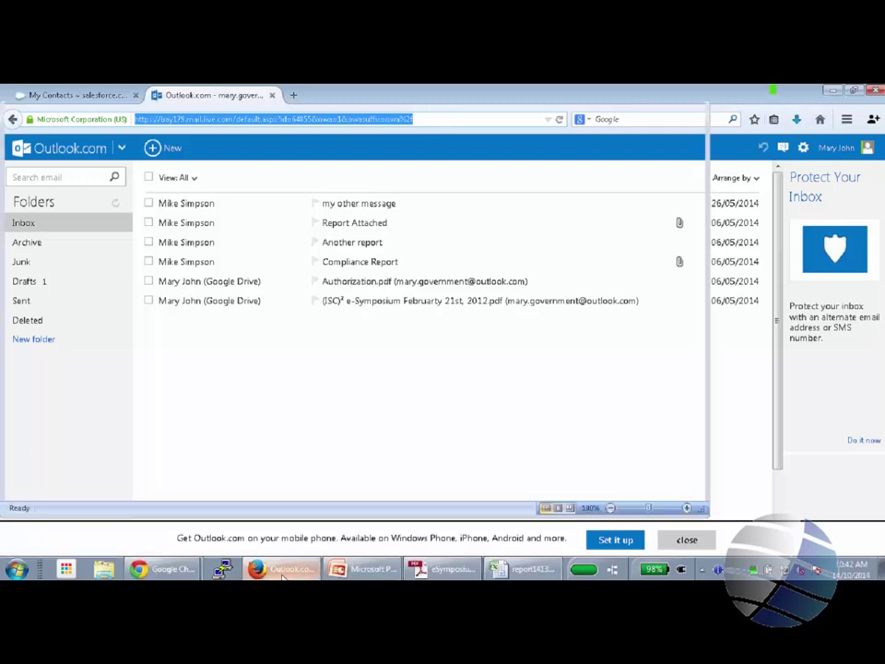
pyautogui.click(286, 571)
pyautogui.moveTo(166, 569)
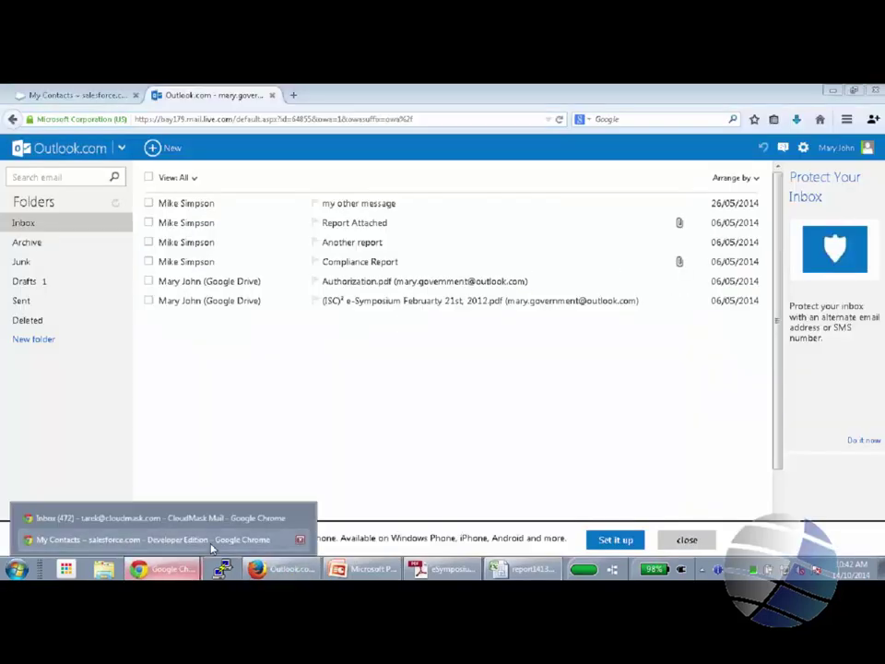
pyautogui.click(210, 542)
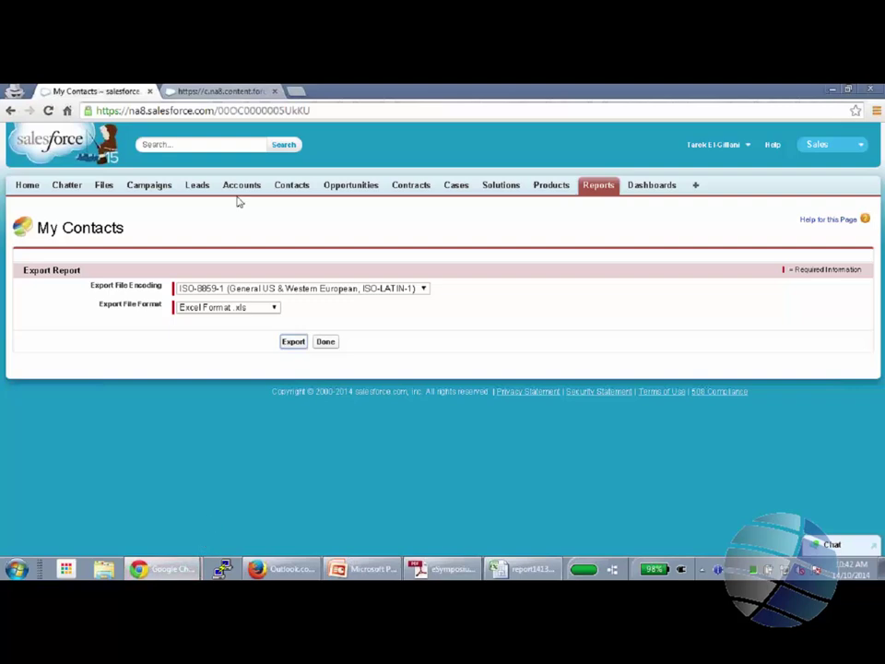
# Load the copied Outlook mailbox address in a new private Chrome tab.
pyautogui.click(293, 91)
pyautogui.hotkey('ctrl', 'v')
pyautogui.press('Return')
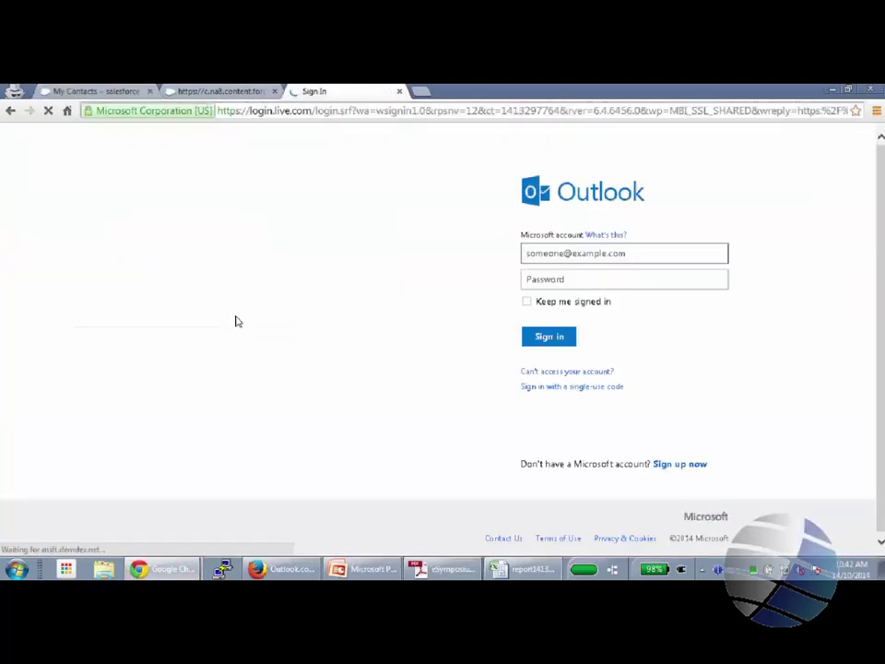
# Sign in with the suggested Microsoft account and its password, then return to the Firefox inbox.
pyautogui.write('mary')
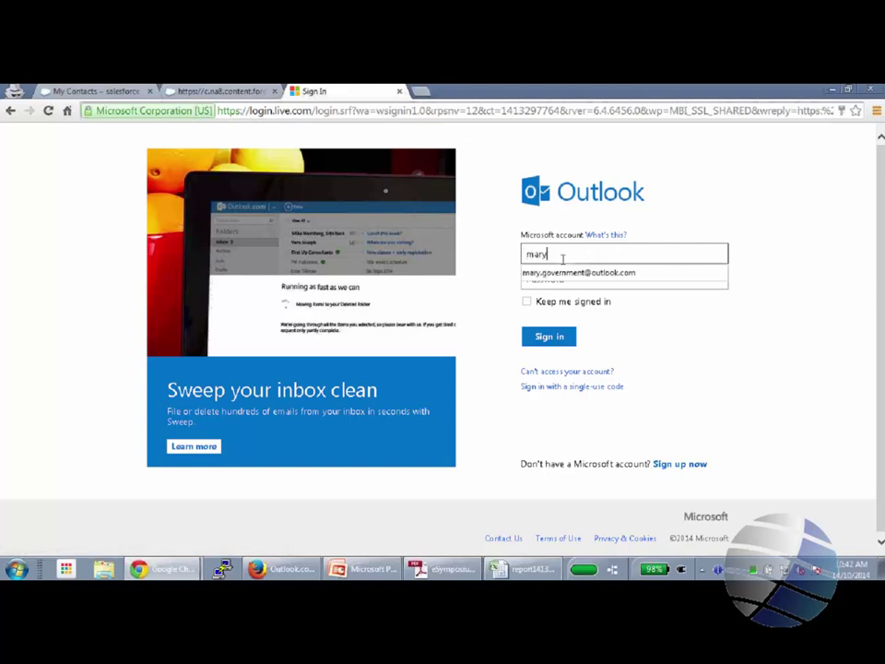
pyautogui.click(562, 273)
pyautogui.click(562, 279)
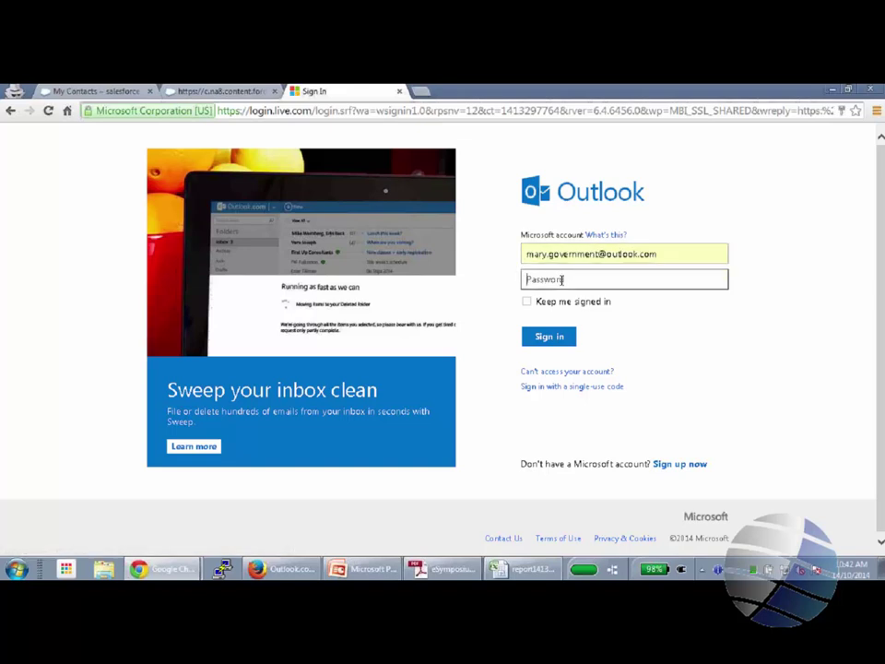
pyautogui.write('********')
pyautogui.click(549, 336)
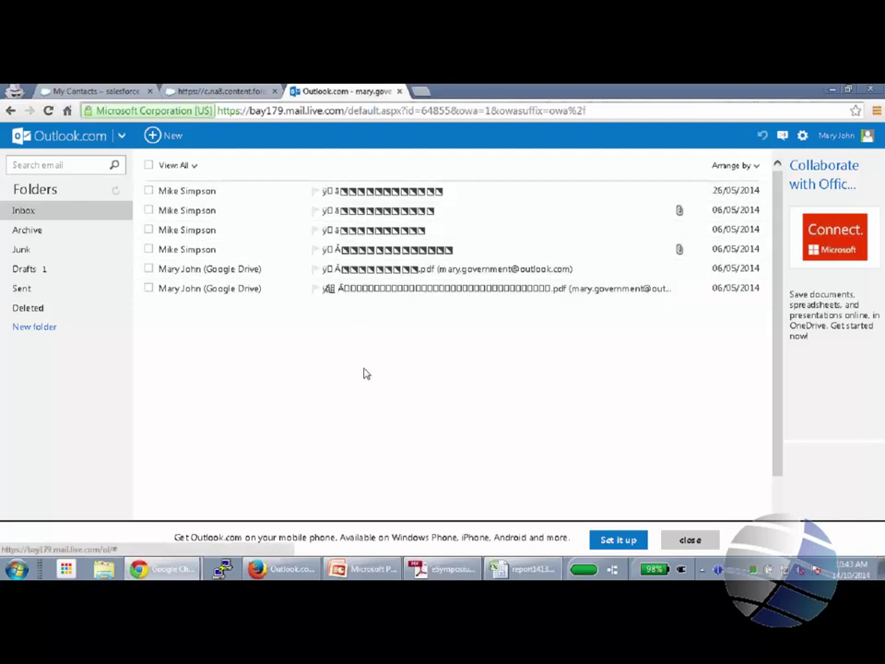
pyautogui.click(276, 569)
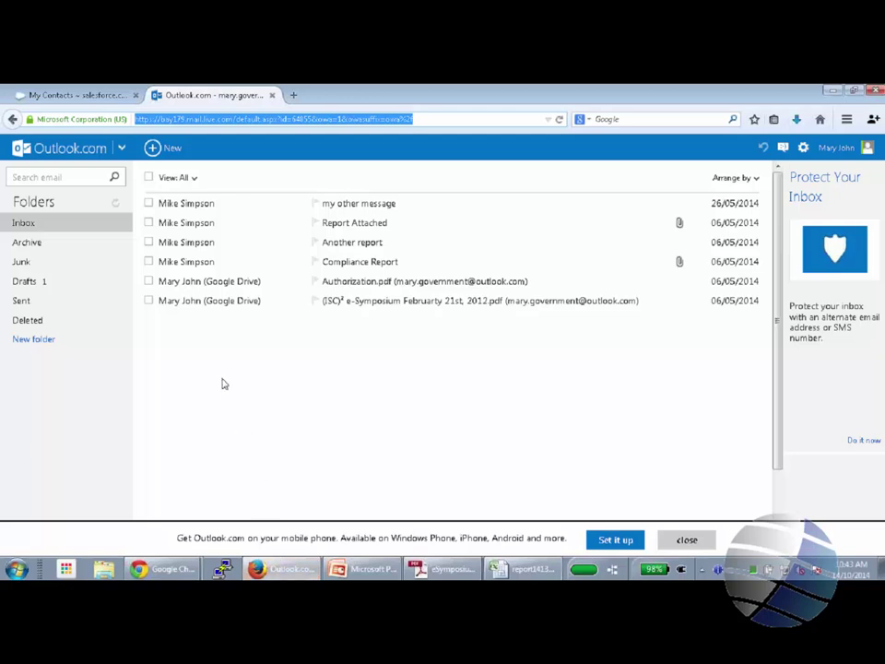
# Compose a new email with subject 'test message' and body 'please see attached report'.
pyautogui.click(166, 158)
pyautogui.click(320, 184)
pyautogui.write('t')
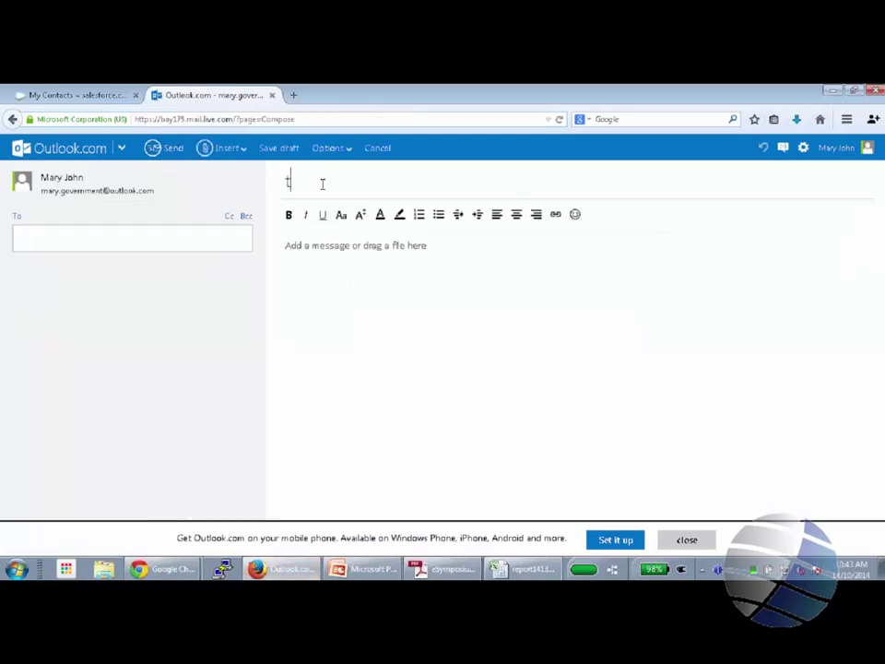
pyautogui.write('est message')
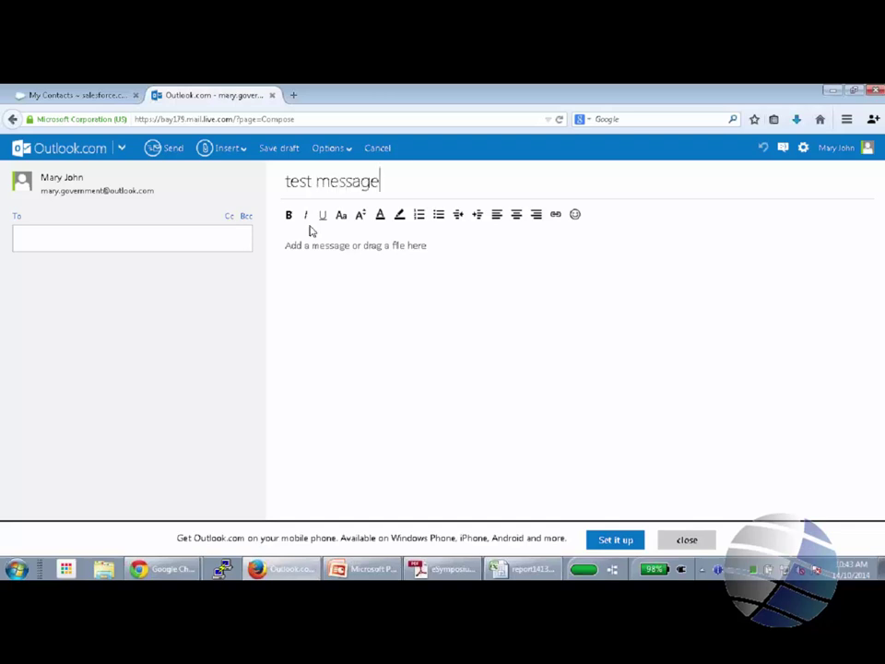
pyautogui.click(296, 261)
pyautogui.write('please')
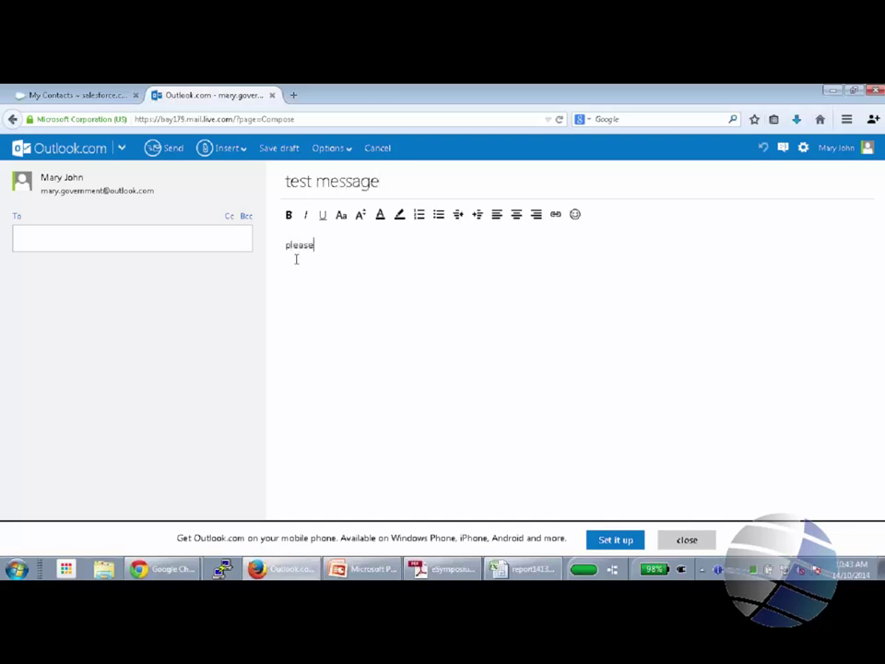
pyautogui.write(' see attached report')
# Attach the Authorization PDF, address it to the suggested contact, send it, and view the Sent folder.
pyautogui.click(232, 153)
pyautogui.click(234, 182)
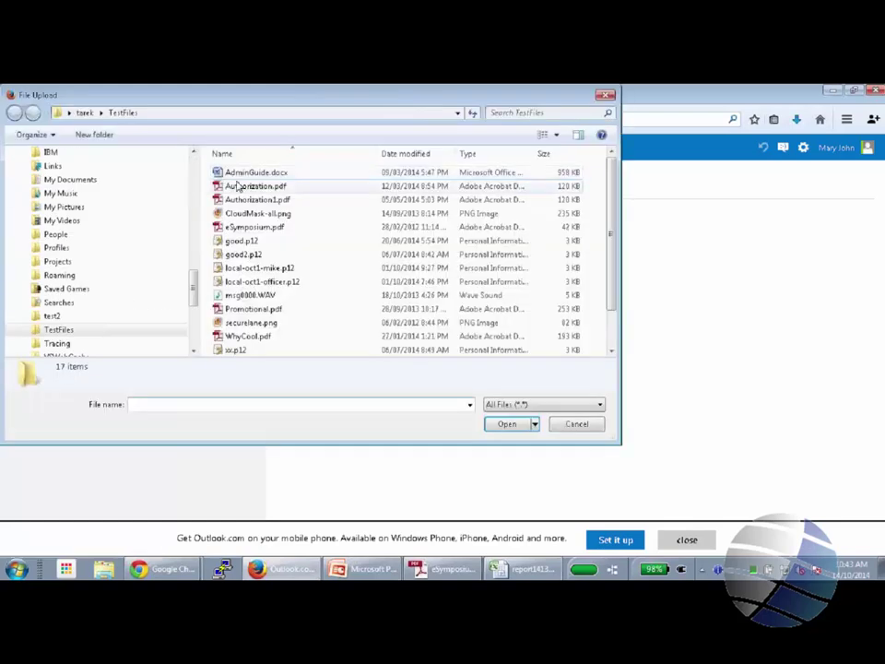
pyautogui.doubleClick(242, 184)
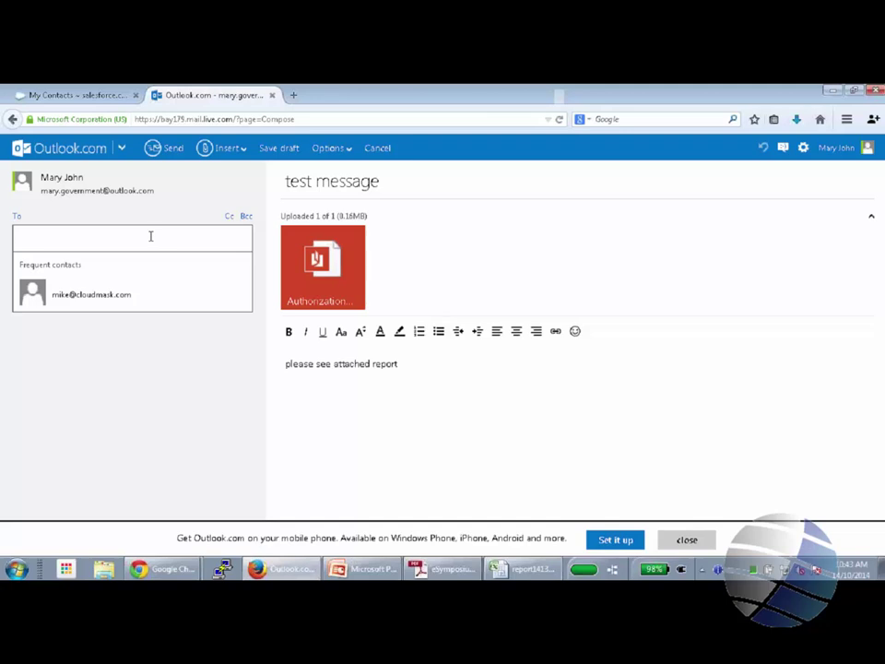
pyautogui.write('mik')
pyautogui.click(140, 268)
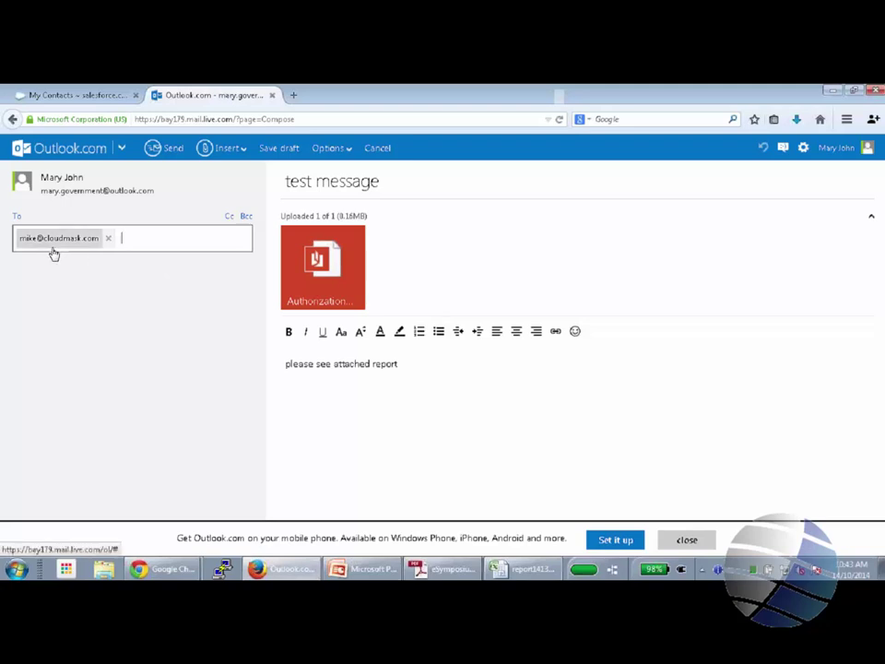
pyautogui.click(174, 153)
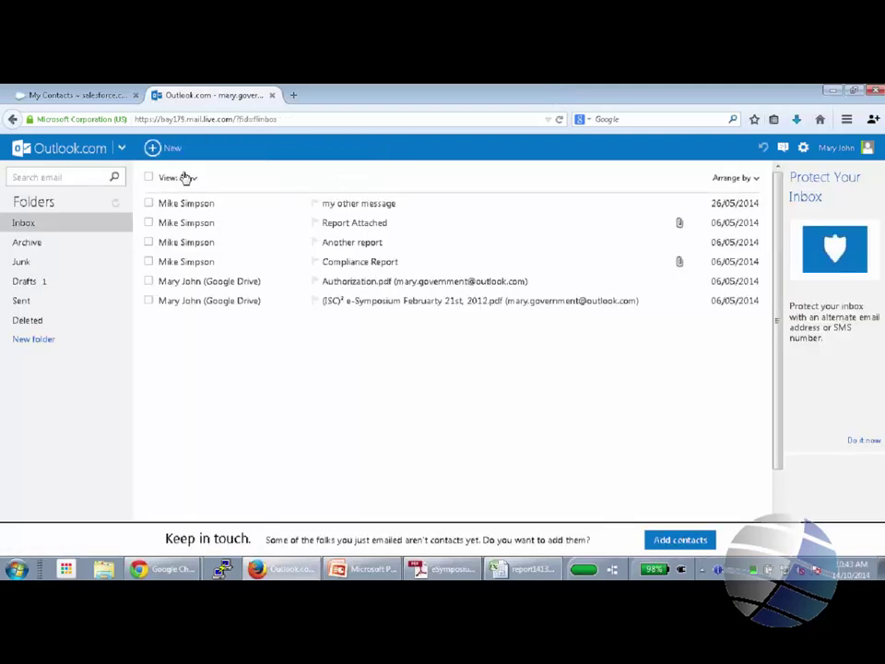
pyautogui.click(42, 309)
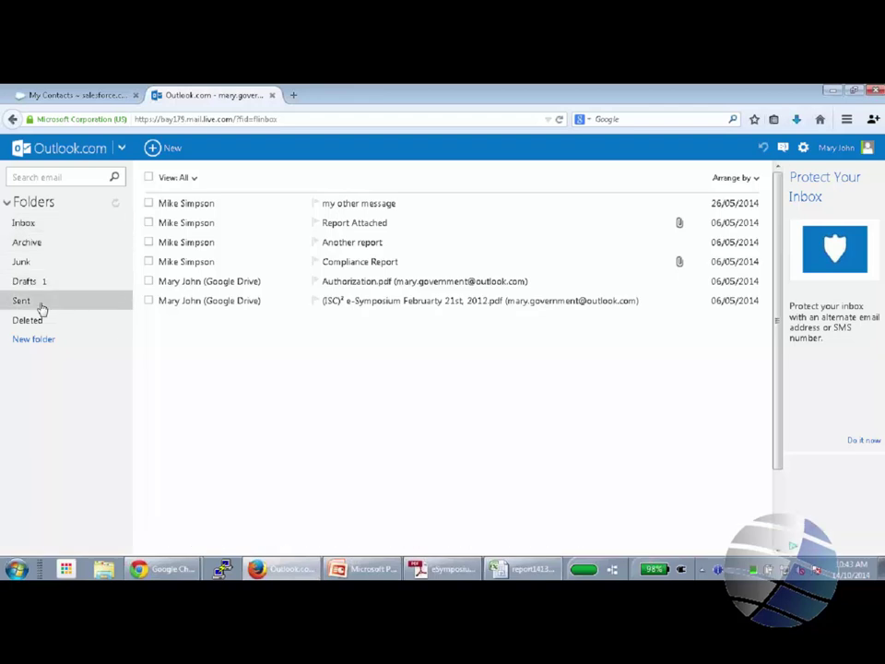